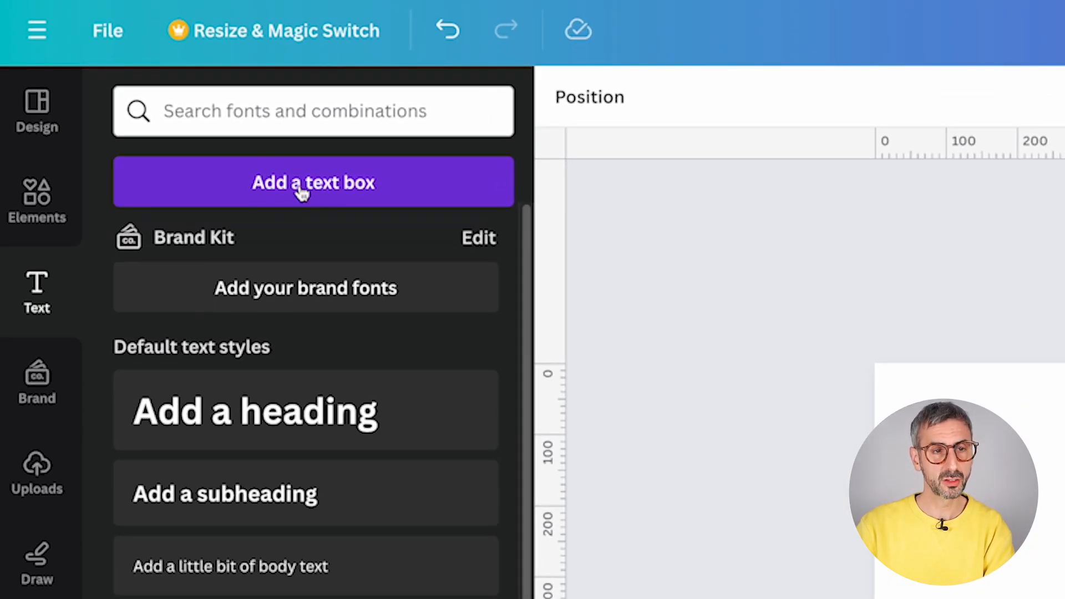
# Step: Add a default text box to the page and move it up above the page centre
pyautogui.click(294, 192)
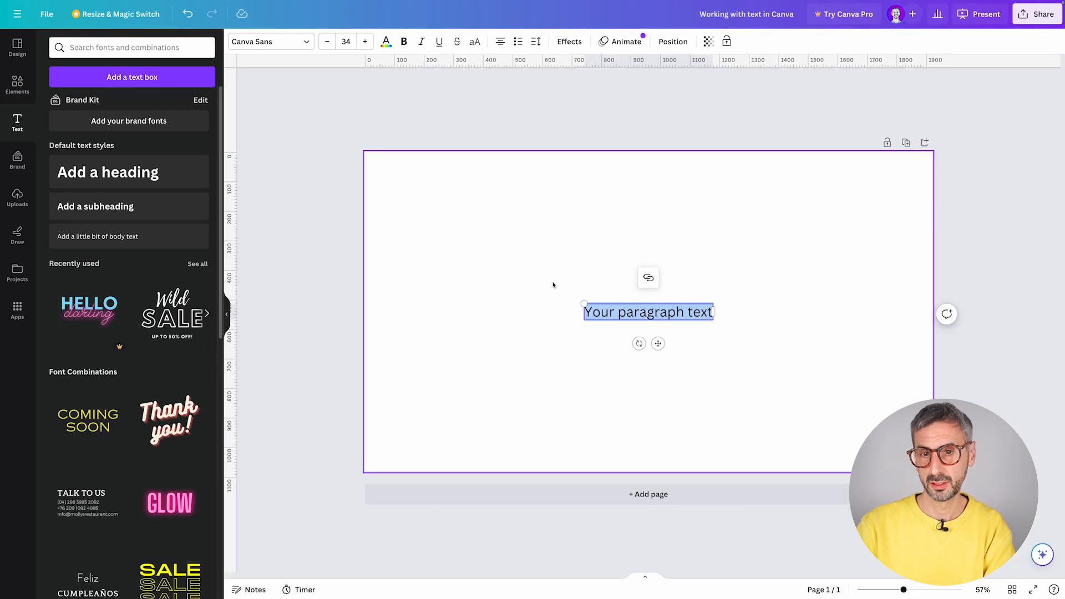
pyautogui.moveTo(648, 312); pyautogui.dragTo(646, 258)
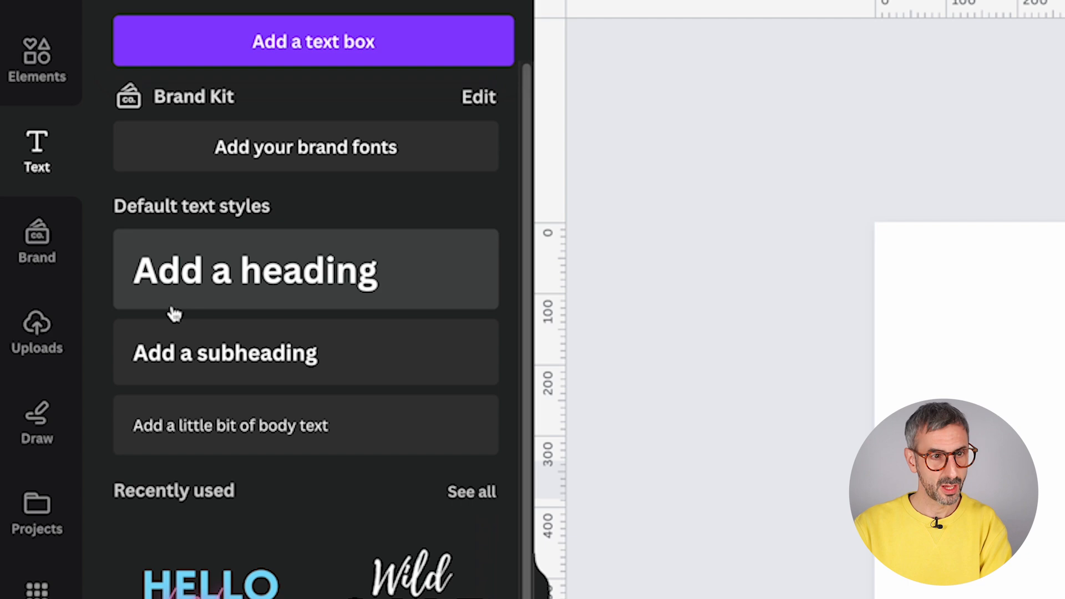
# Step: Add a heading below the paragraph text, widen its box to fit one line and centre it on the page
pyautogui.click(266, 270)
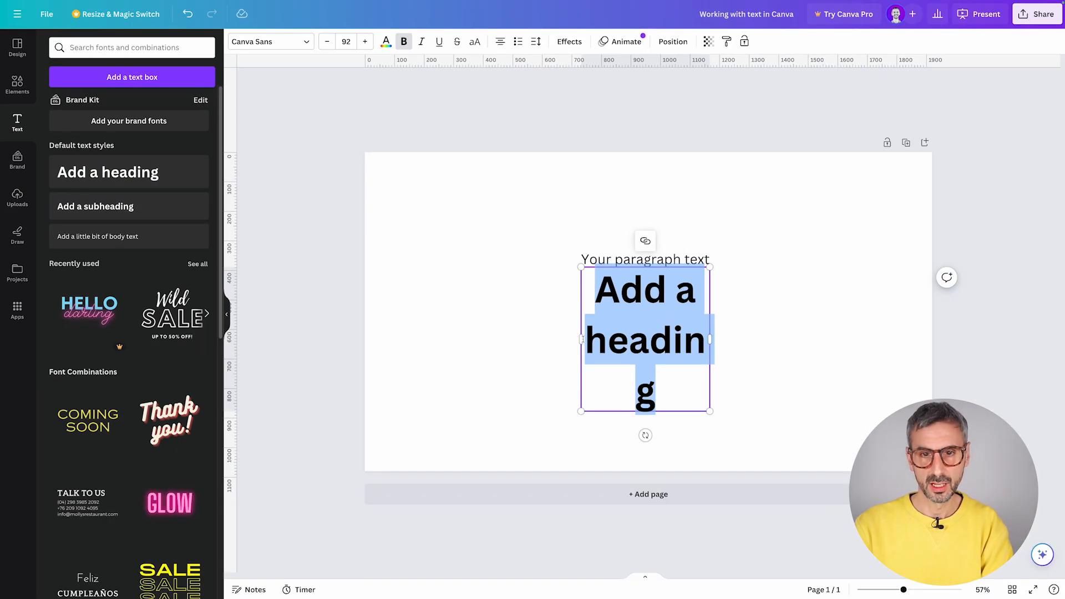
pyautogui.moveTo(579, 341); pyautogui.dragTo(436, 337)
pyautogui.moveTo(577, 302); pyautogui.dragTo(652, 310)
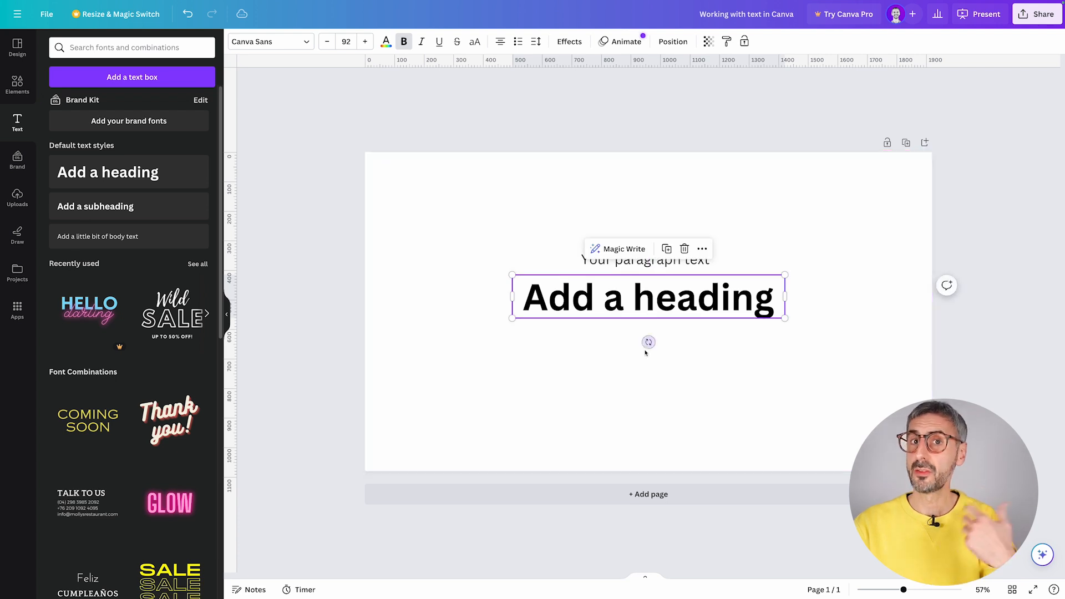
pyautogui.click(639, 379)
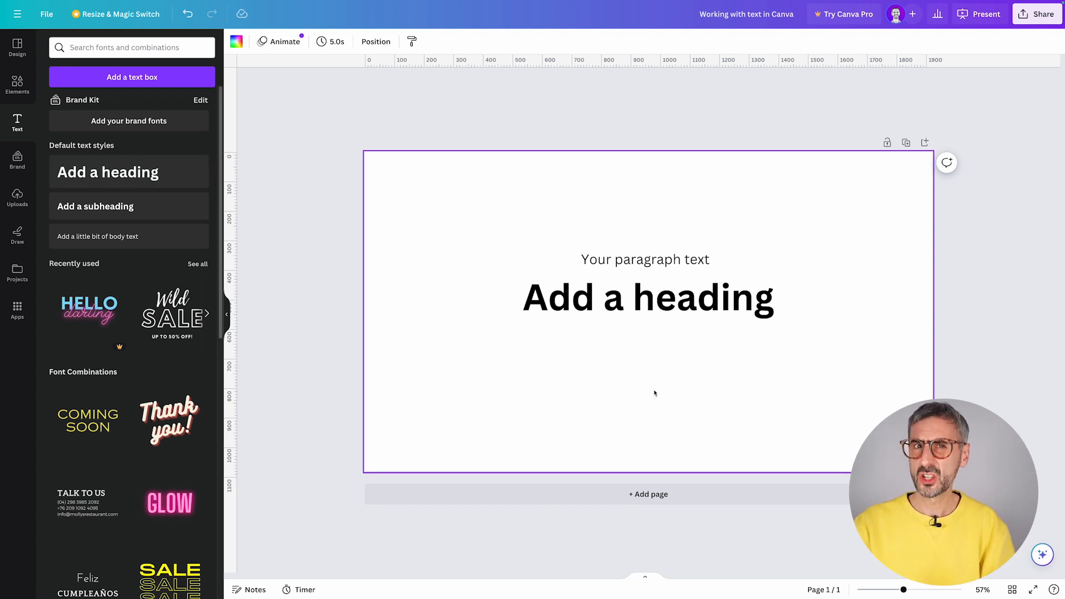
# Step: Add another default text box, place it below the heading and select the original paragraph text above
pyautogui.press('t')
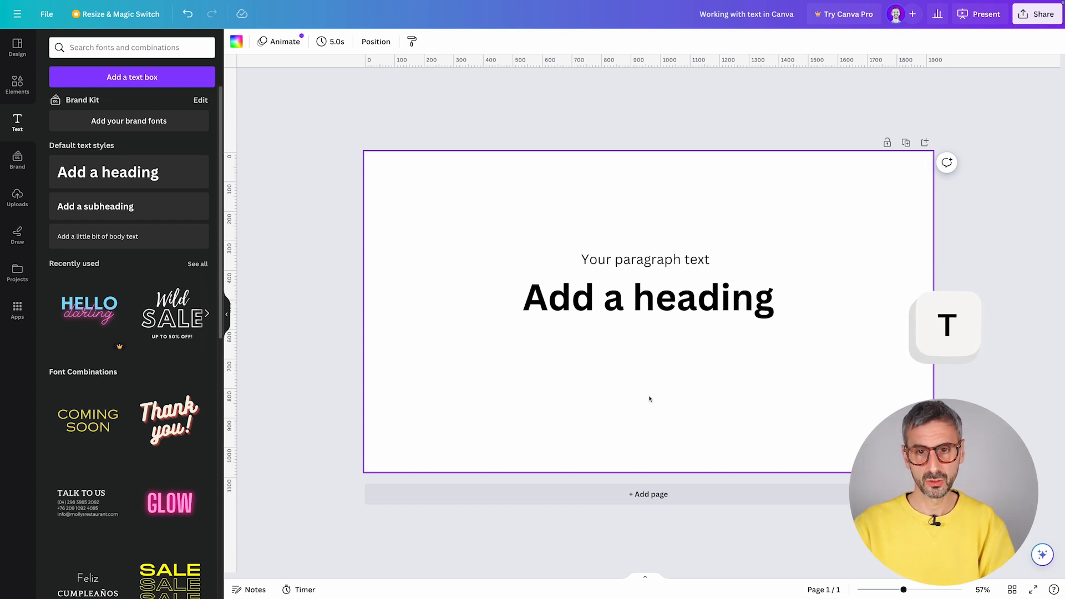
pyautogui.press('t')
pyautogui.moveTo(658, 344); pyautogui.dragTo(663, 392)
pyautogui.click(678, 390)
pyautogui.click(649, 363)
pyautogui.click(662, 260)
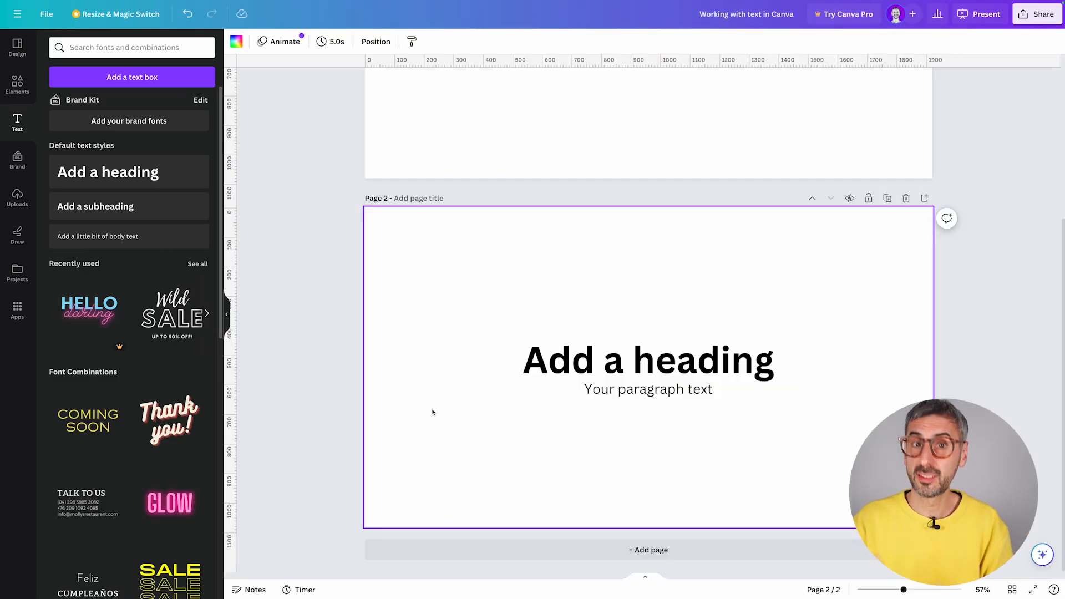
# Step: Space out the text on page 2 by moving the paragraph text slightly down and the heading slightly up
pyautogui.moveTo(606, 392); pyautogui.dragTo(606, 405)
pyautogui.moveTo(616, 361); pyautogui.dragTo(616, 347)
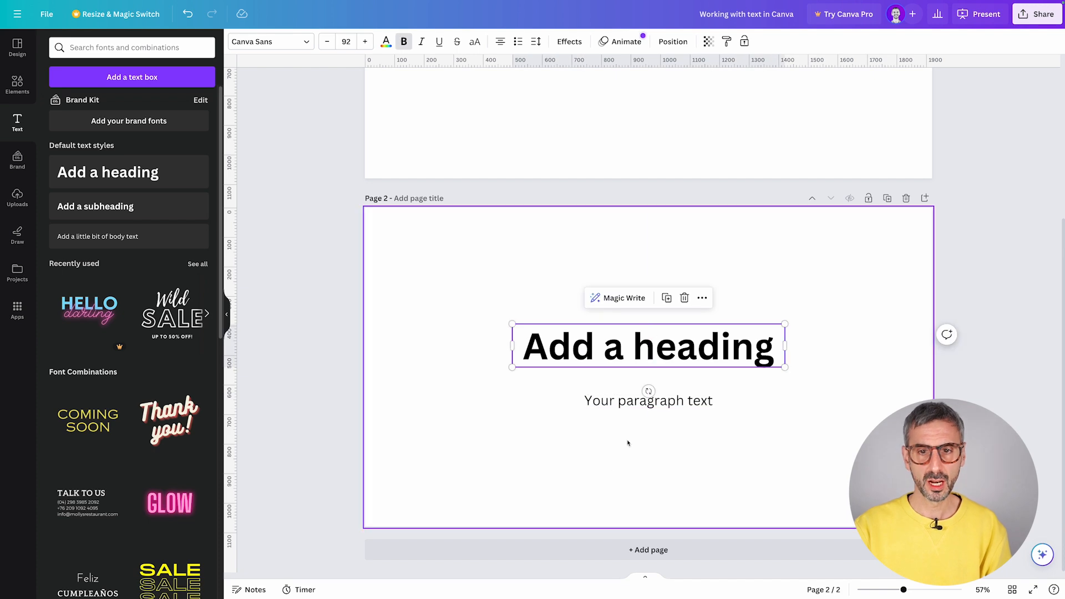
pyautogui.click(469, 502)
pyautogui.click(694, 346)
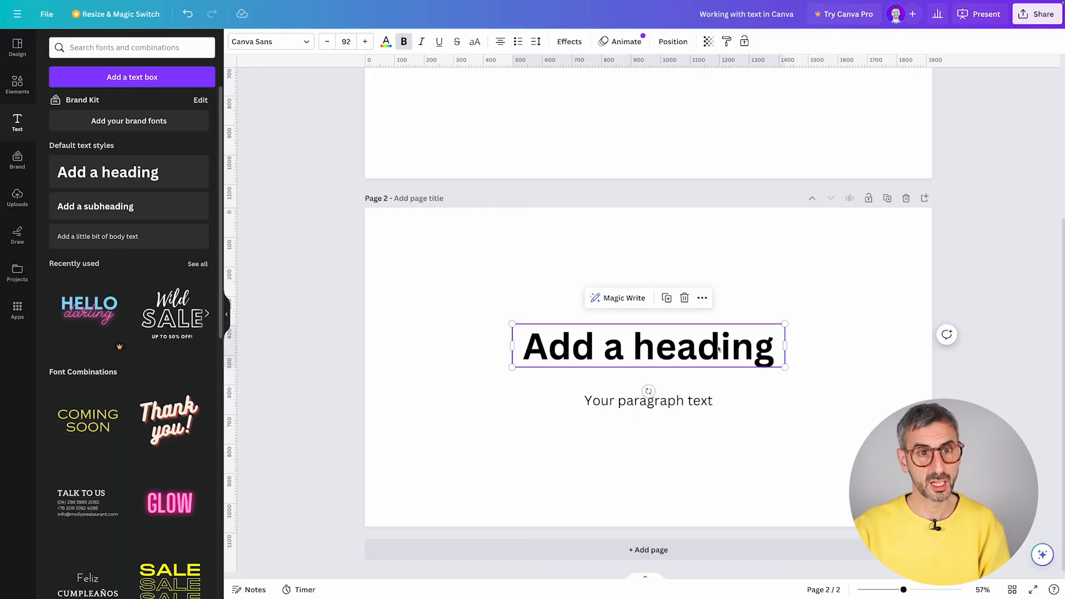
pyautogui.click(523, 424)
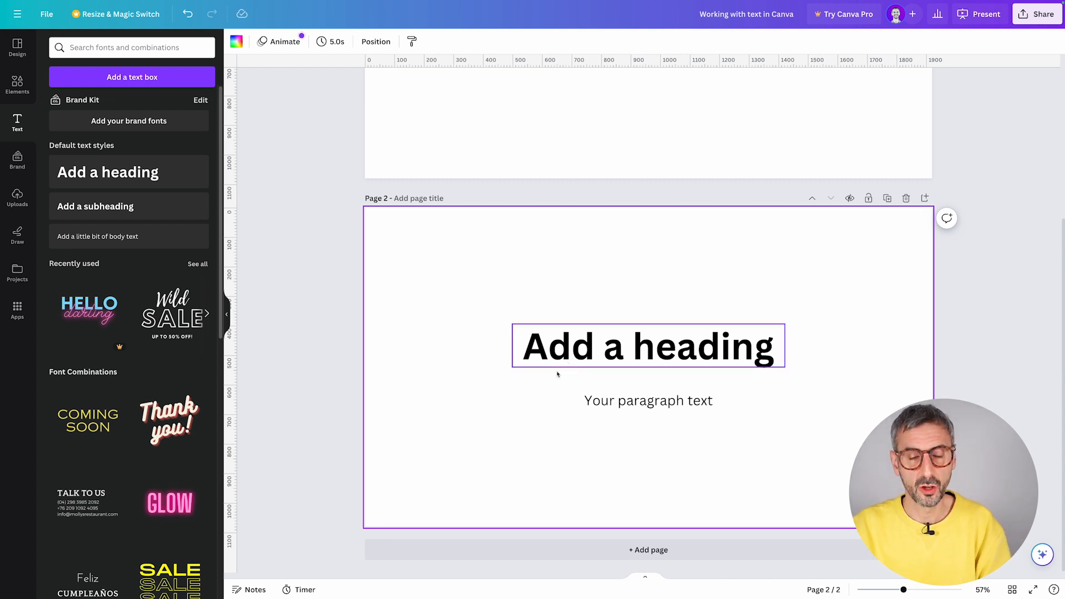
# Step: Open the font list for the page 2 heading and search it for "mont"
pyautogui.click(572, 358)
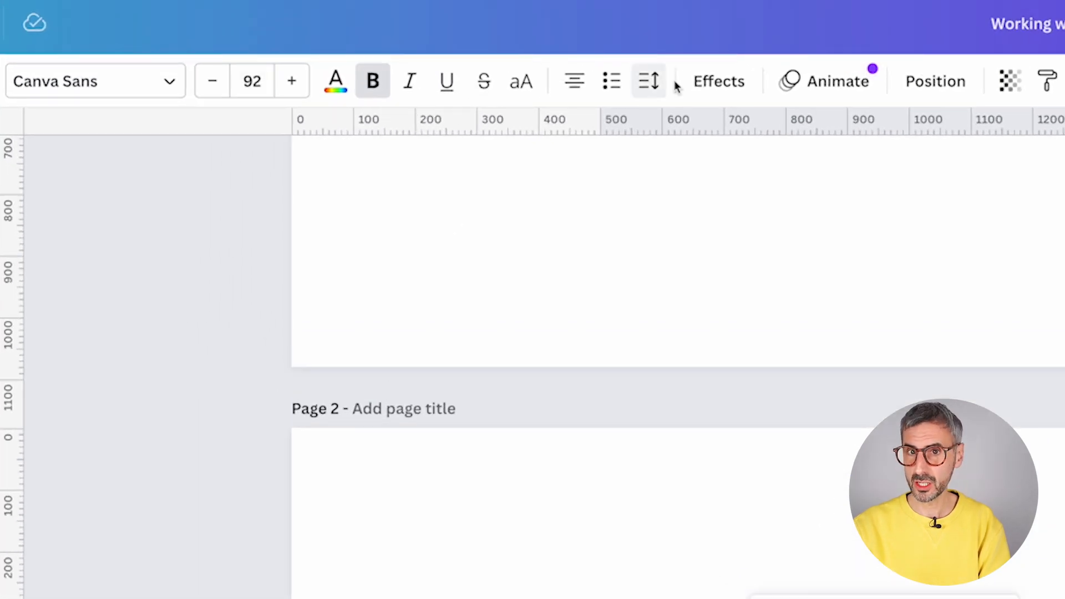
pyautogui.click(133, 89)
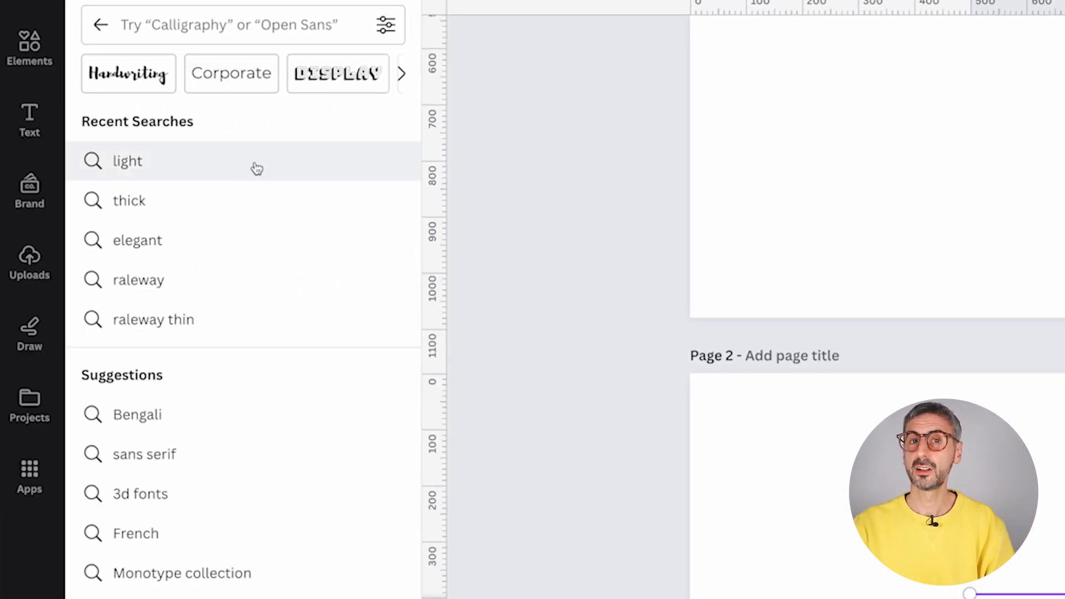
pyautogui.click(178, 17)
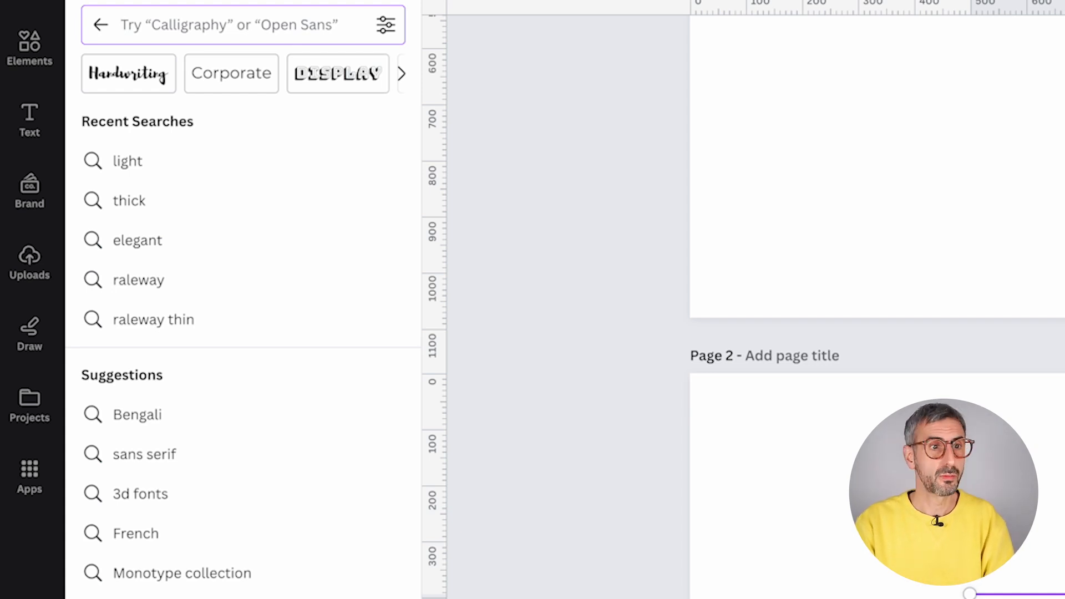
pyautogui.write('mont')
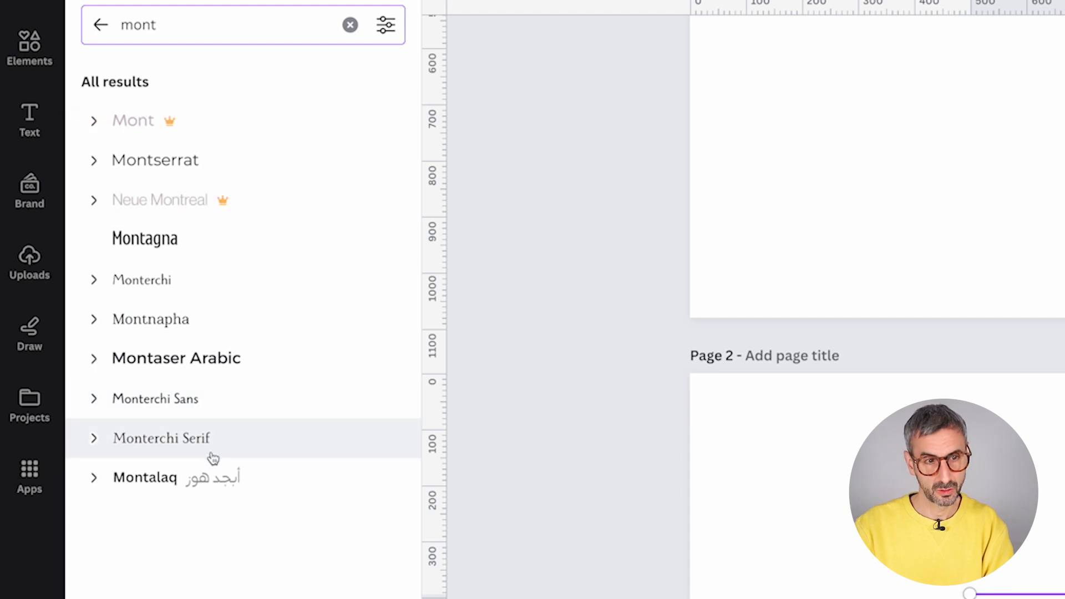
# Step: Replace the font search with "bold" and look through the matching fonts
pyautogui.moveTo(168, 29); pyautogui.dragTo(126, 25)
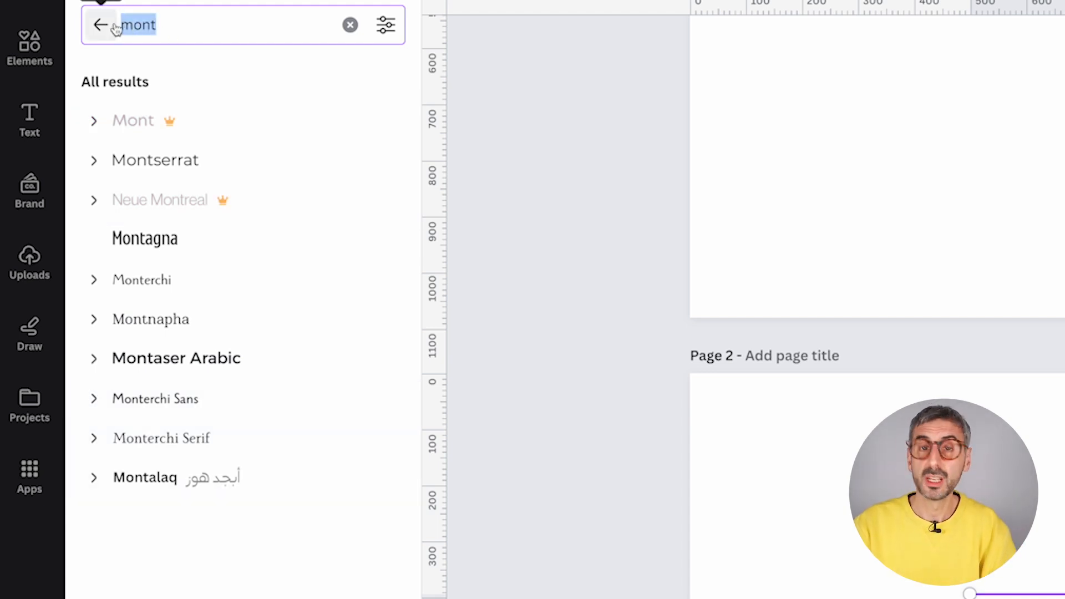
pyautogui.press('BackSpace')
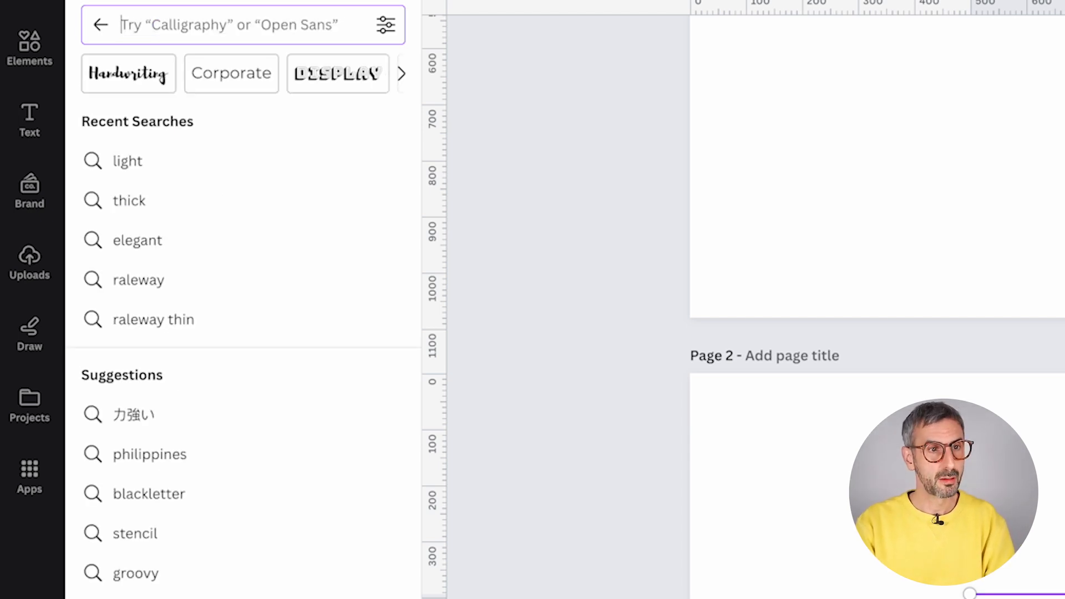
pyautogui.write('bold')
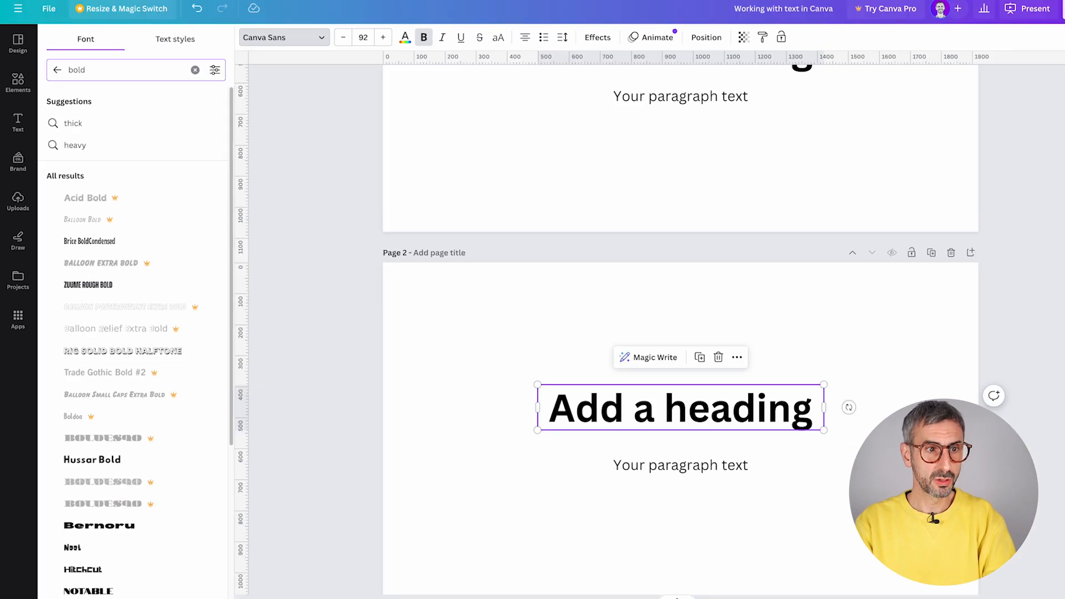
pyautogui.scroll(-3, 136, 381)
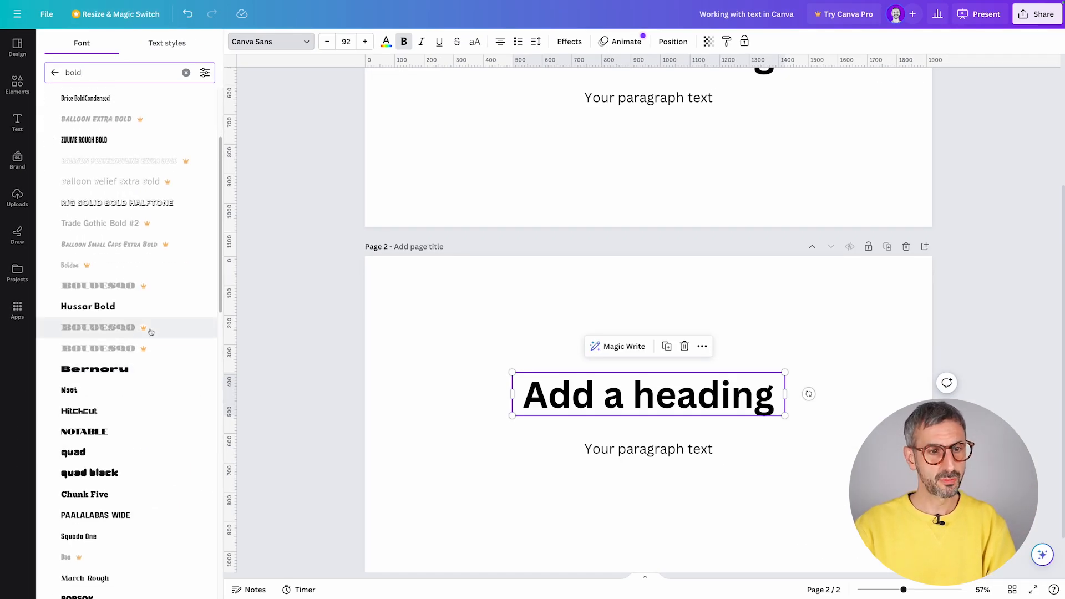
pyautogui.scroll(-3, 149, 331)
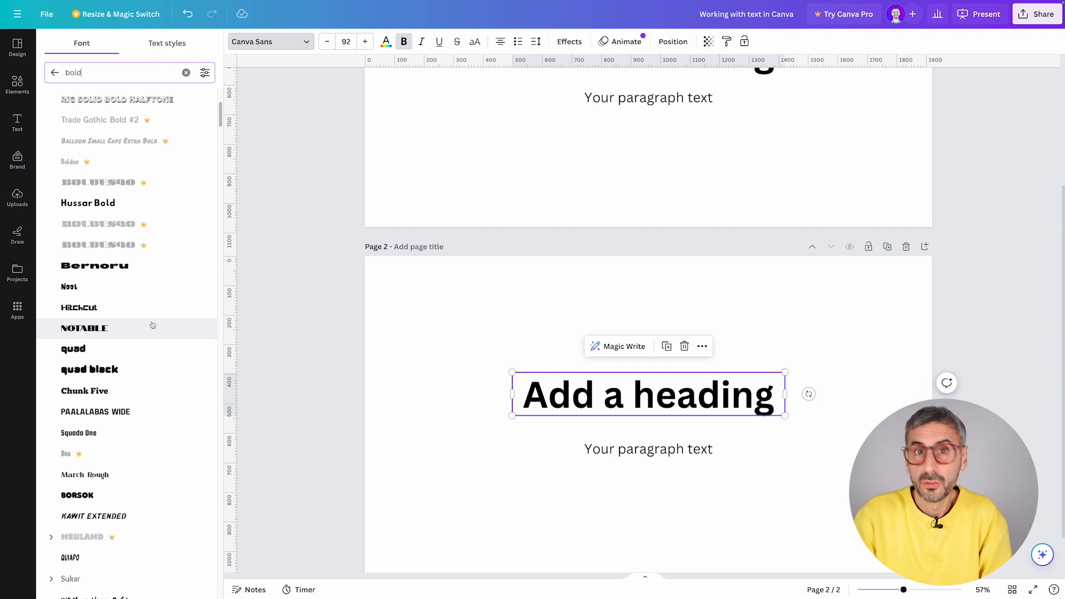
pyautogui.scroll(-2, 127, 333)
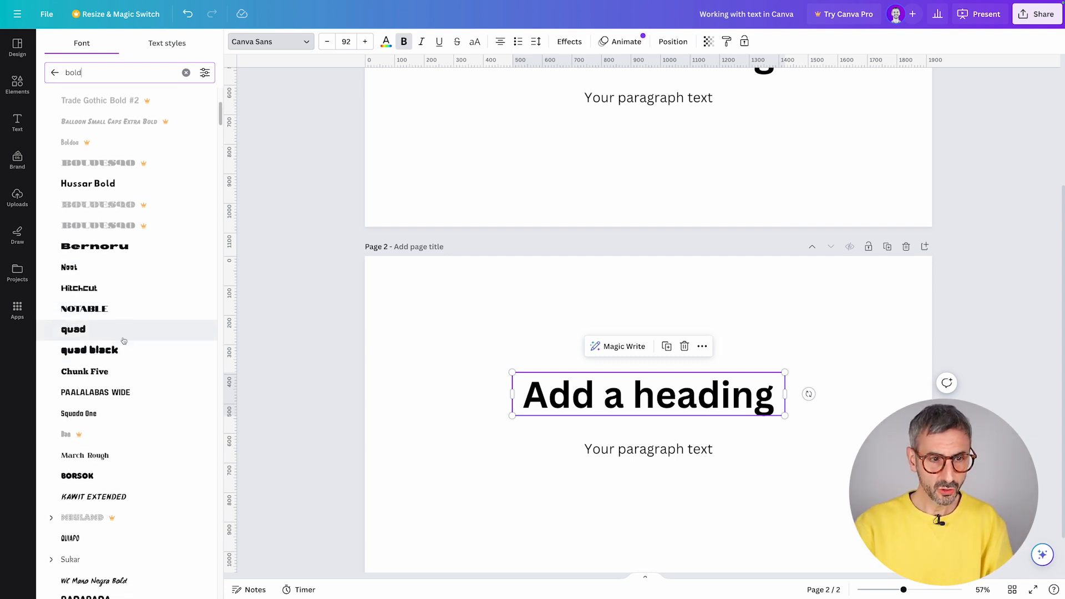
pyautogui.scroll(3, 167, 222)
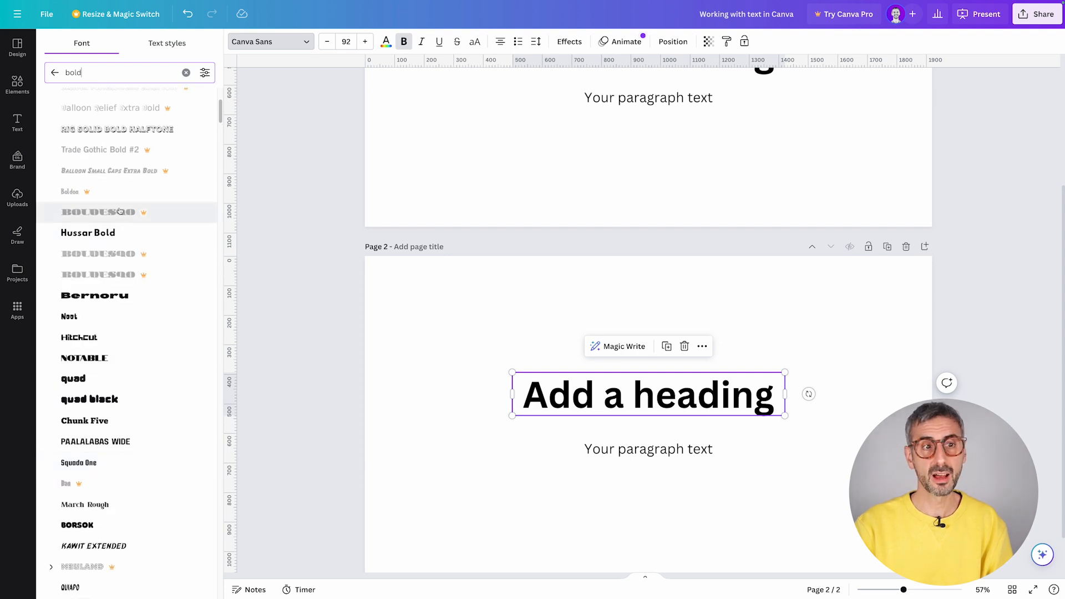
pyautogui.scroll(3, 177, 277)
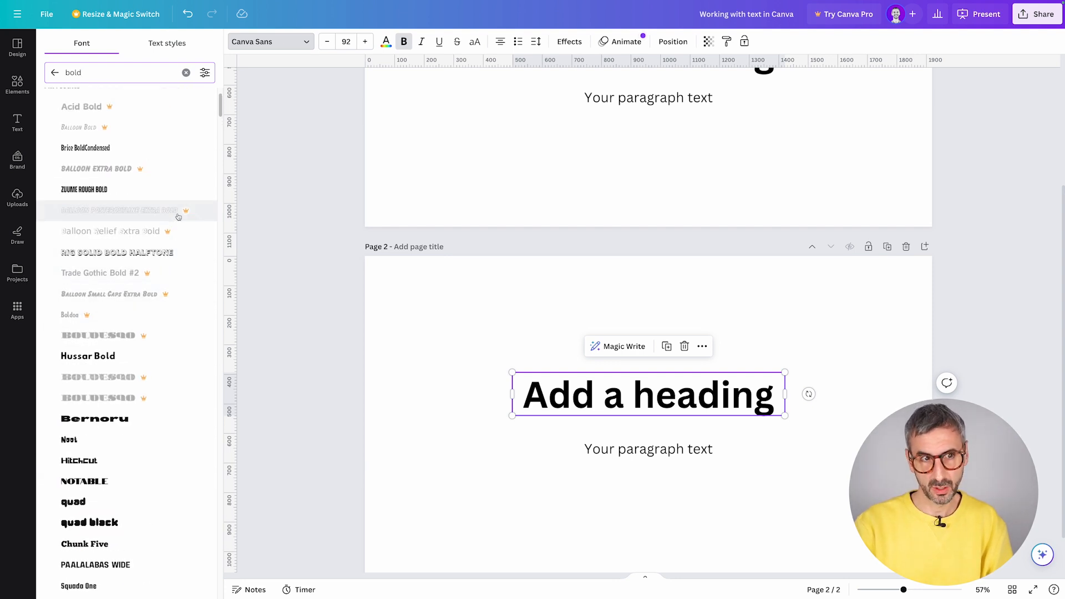
pyautogui.scroll(2, 172, 247)
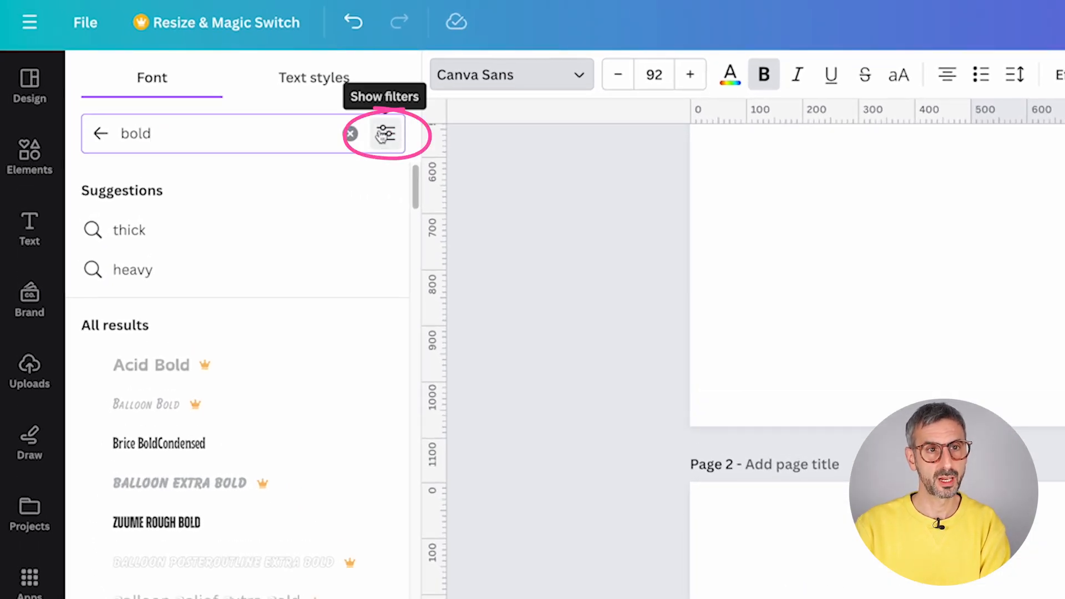
# Step: Filter the "bold" font results to show only free fonts
pyautogui.click(384, 134)
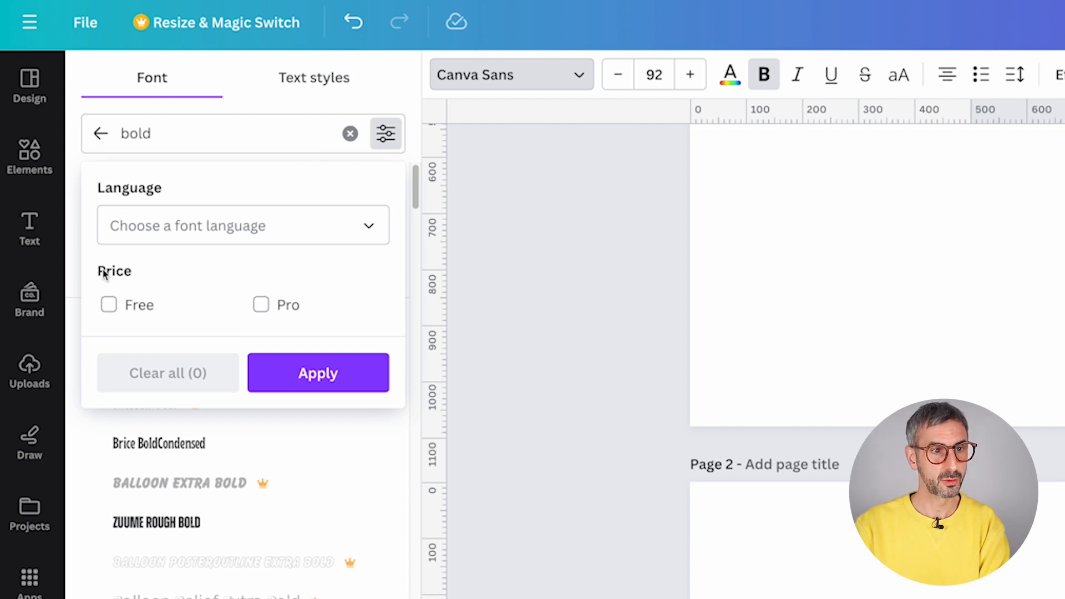
pyautogui.click(109, 306)
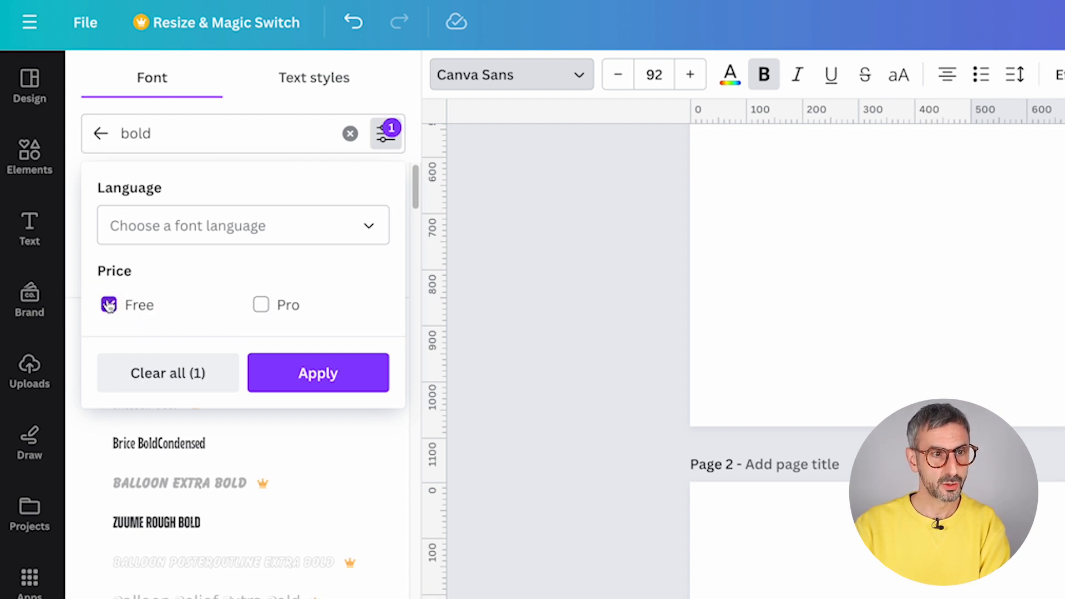
pyautogui.click(335, 386)
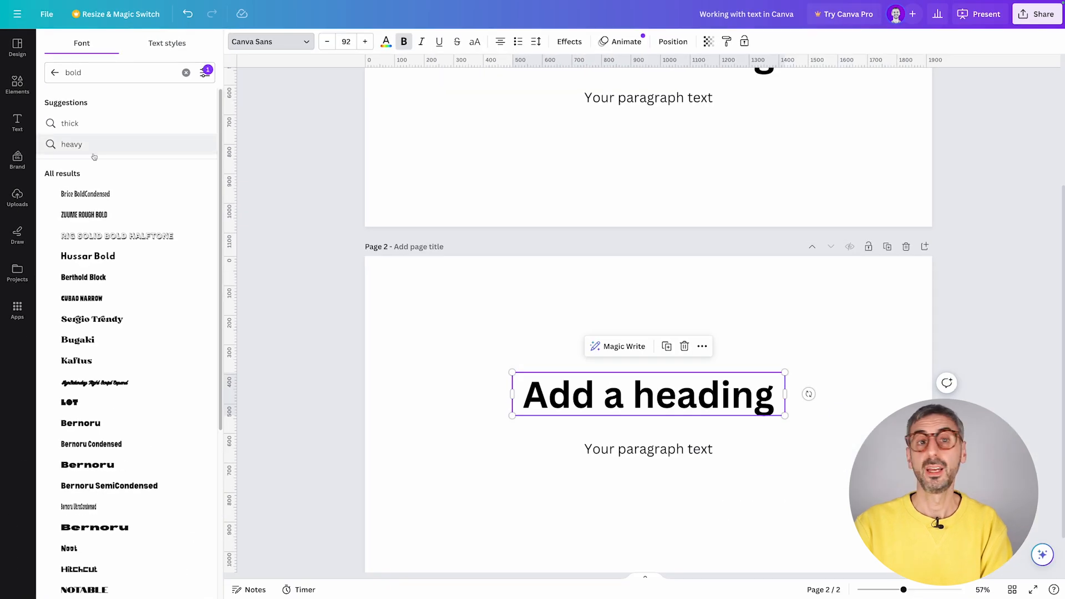
# Step: Apply the Notable font to the page 2 heading and widen its text box on the left side
pyautogui.scroll(-4, 210, 489)
pyautogui.scroll(3, 126, 251)
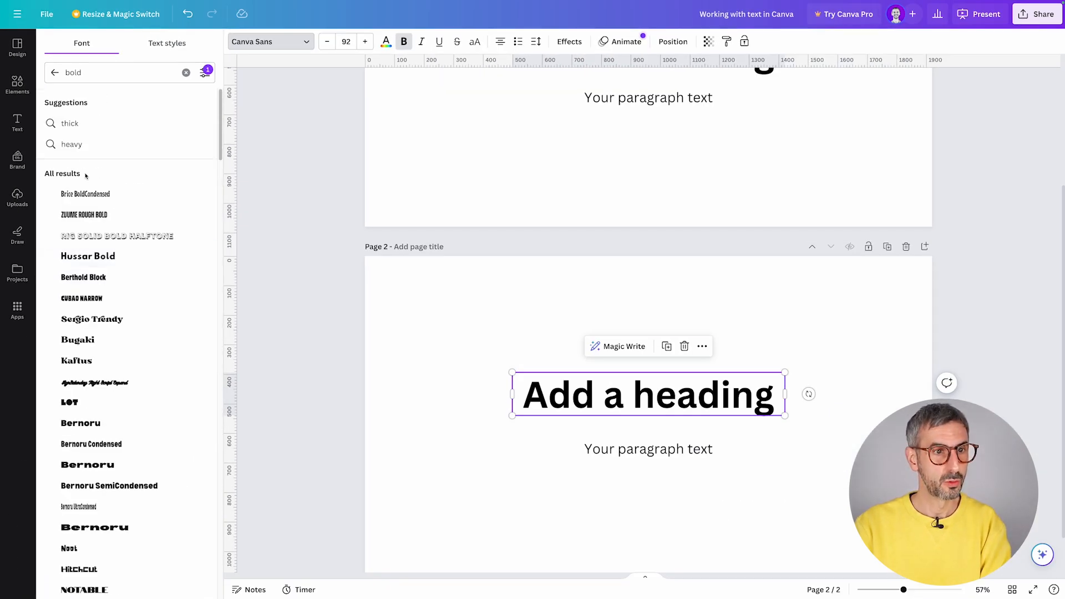
pyautogui.scroll(-4, 133, 255)
pyautogui.scroll(-5, 136, 256)
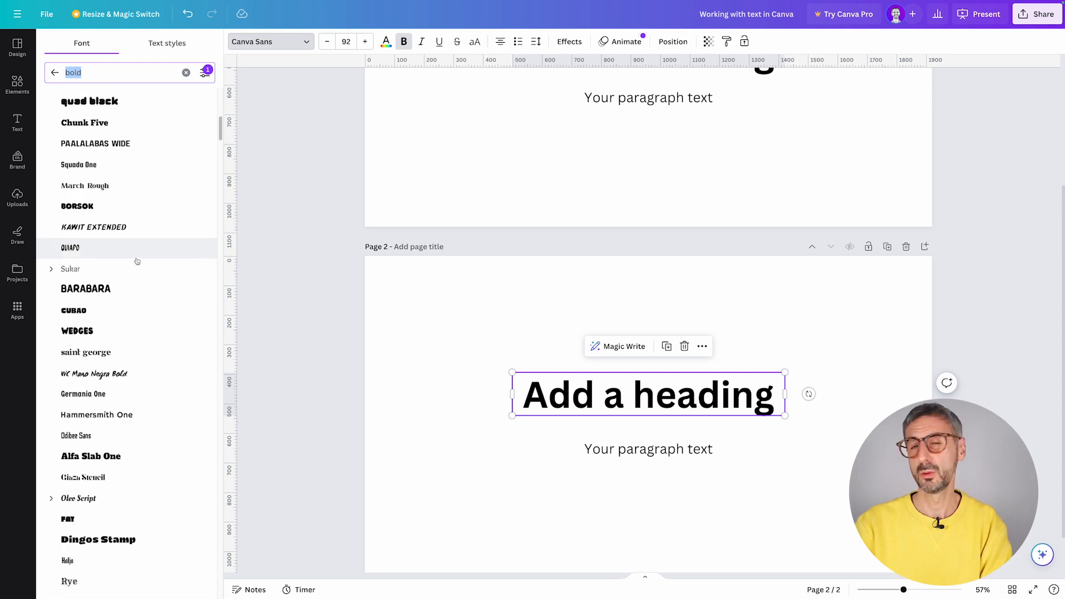
pyautogui.scroll(9, 127, 269)
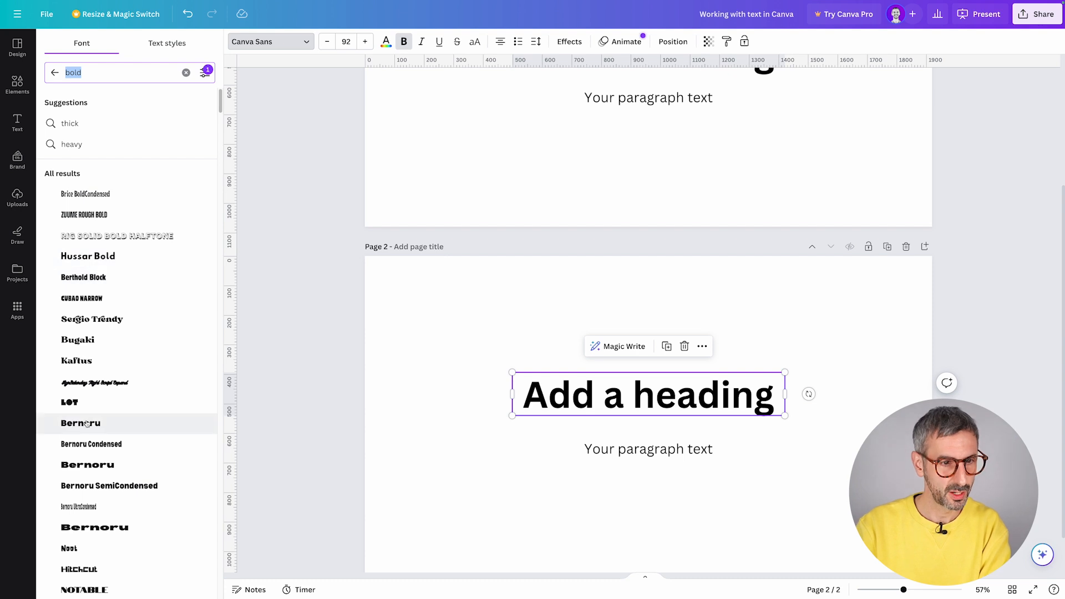
pyautogui.scroll(-1, 94, 560)
pyautogui.click(86, 543)
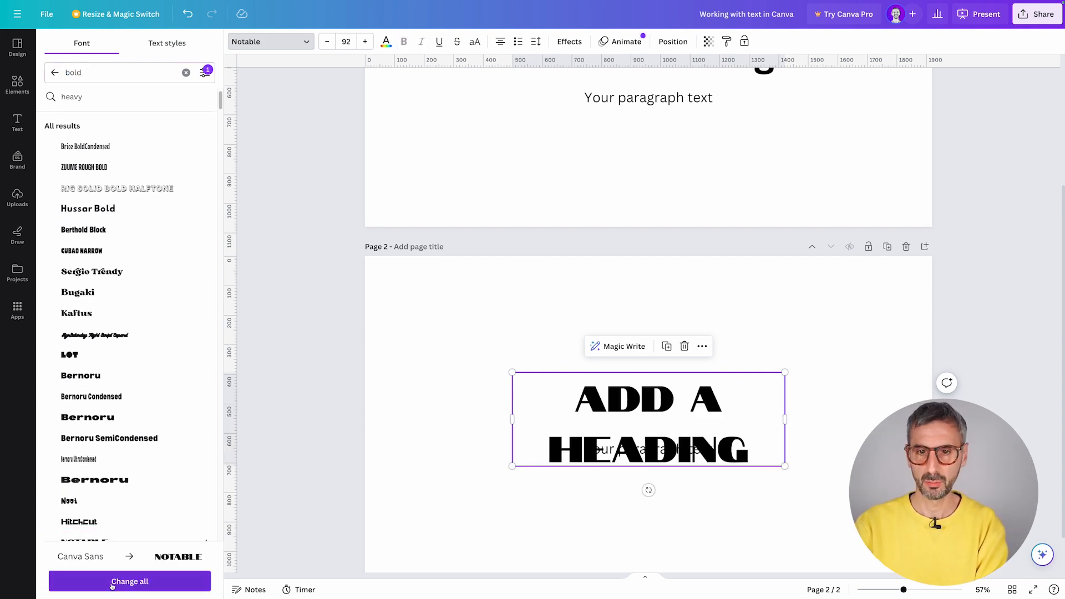
pyautogui.moveTo(512, 419); pyautogui.dragTo(409, 419)
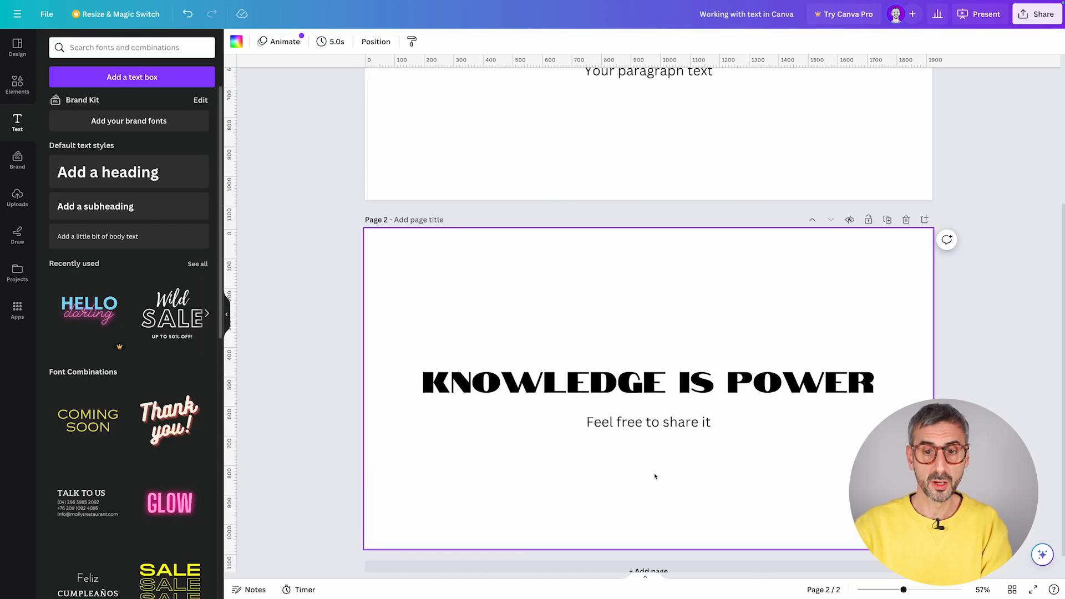
# Step: Search the free fonts for "fun" for the "Feel free to share it" text on page 2
pyautogui.click(649, 422)
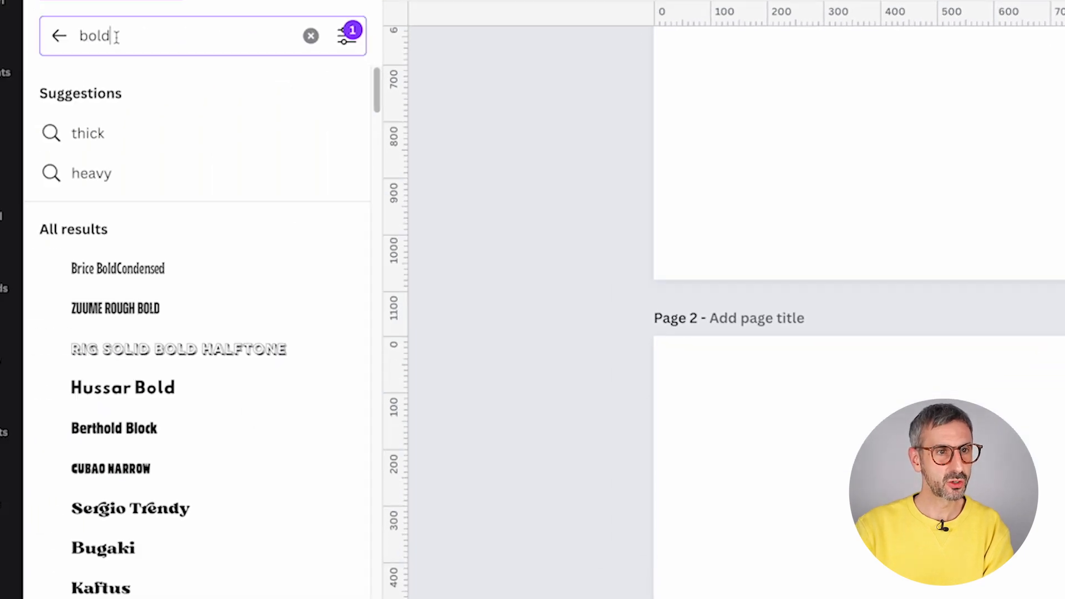
pyautogui.moveTo(151, 25); pyautogui.dragTo(111, 27)
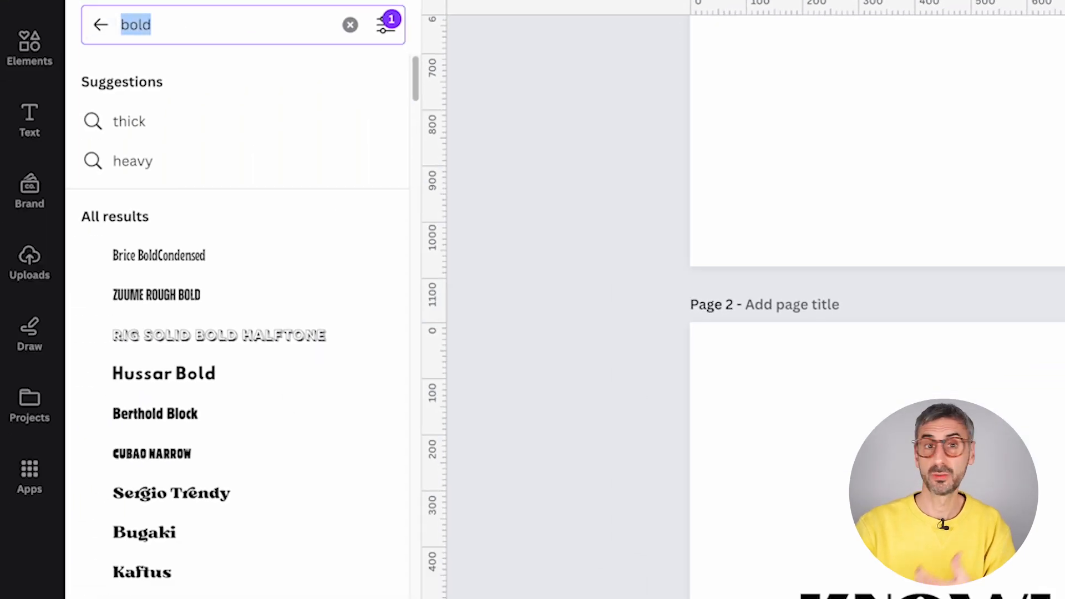
pyautogui.press('BackSpace')
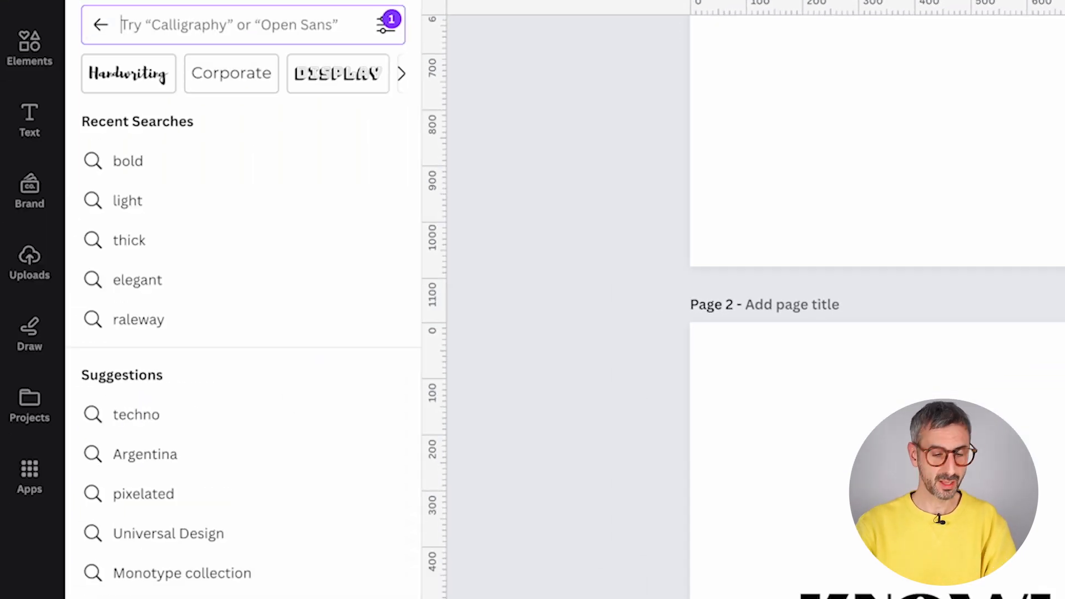
pyautogui.write('fun')
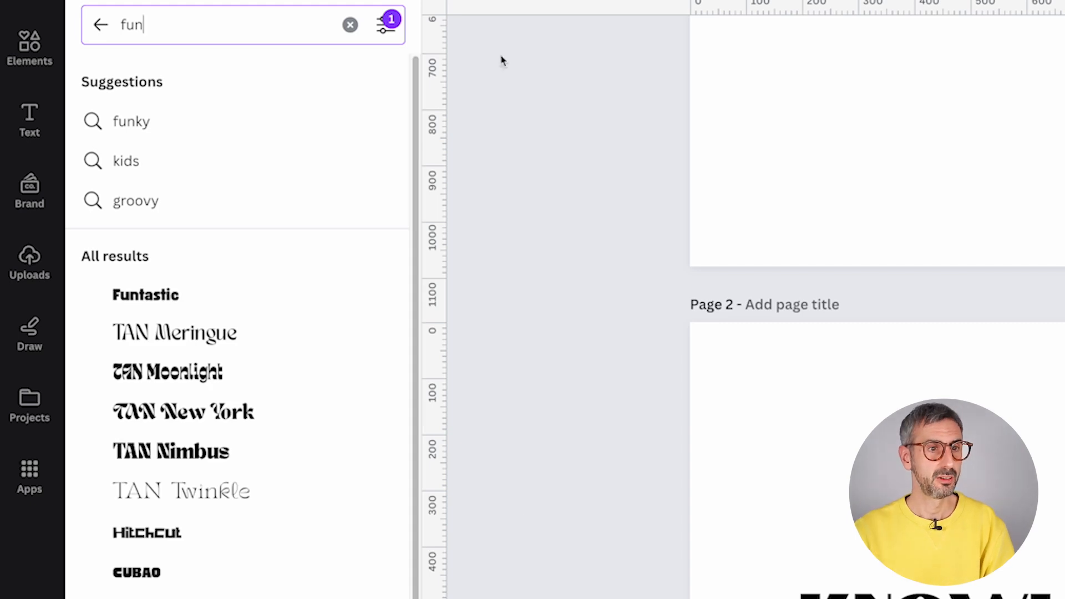
# Step: Clear the font search, browse the suggested font style categories, look through the free Retro fonts, and close the font search
pyautogui.click(350, 25)
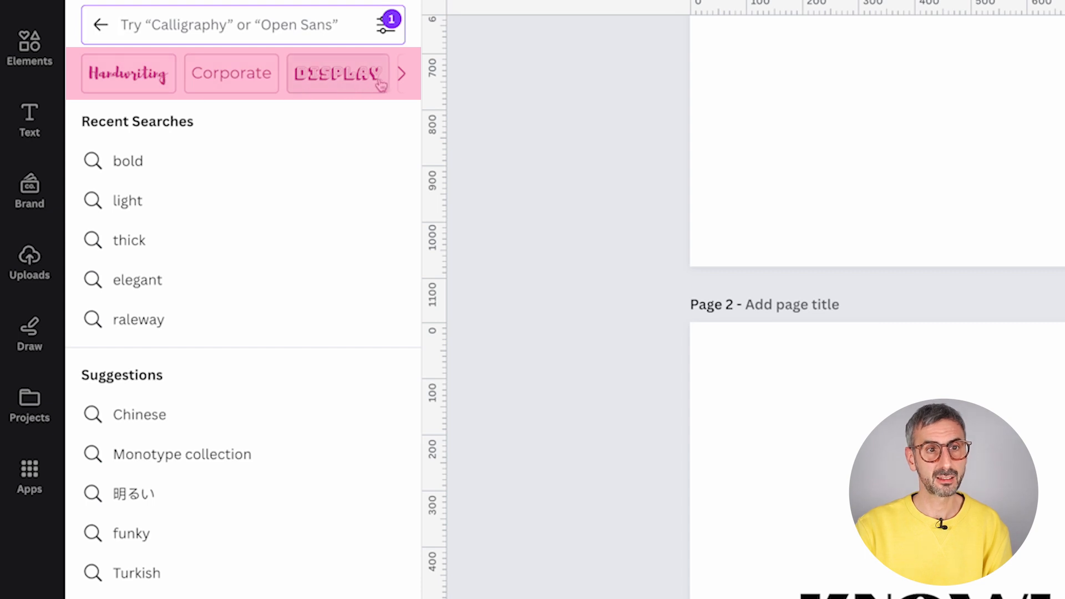
pyautogui.click(401, 75)
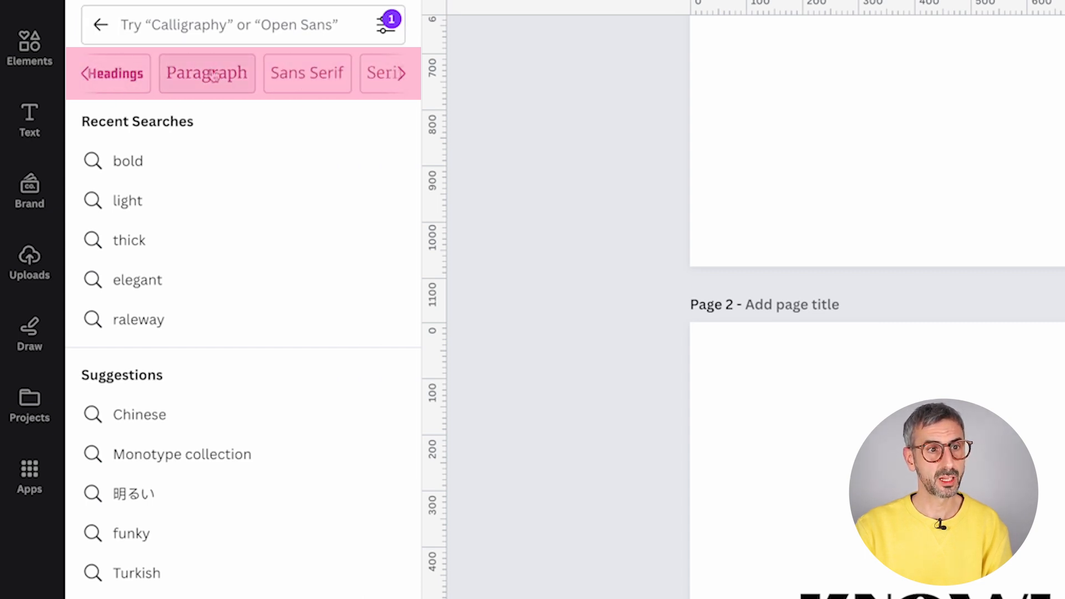
pyautogui.click(402, 74)
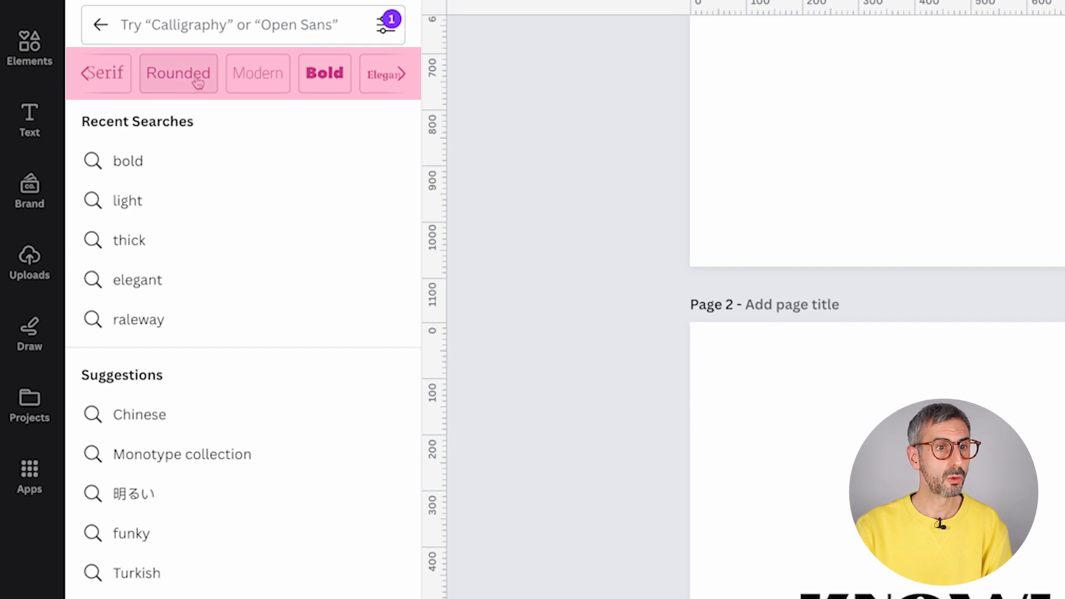
pyautogui.click(404, 76)
pyautogui.click(404, 75)
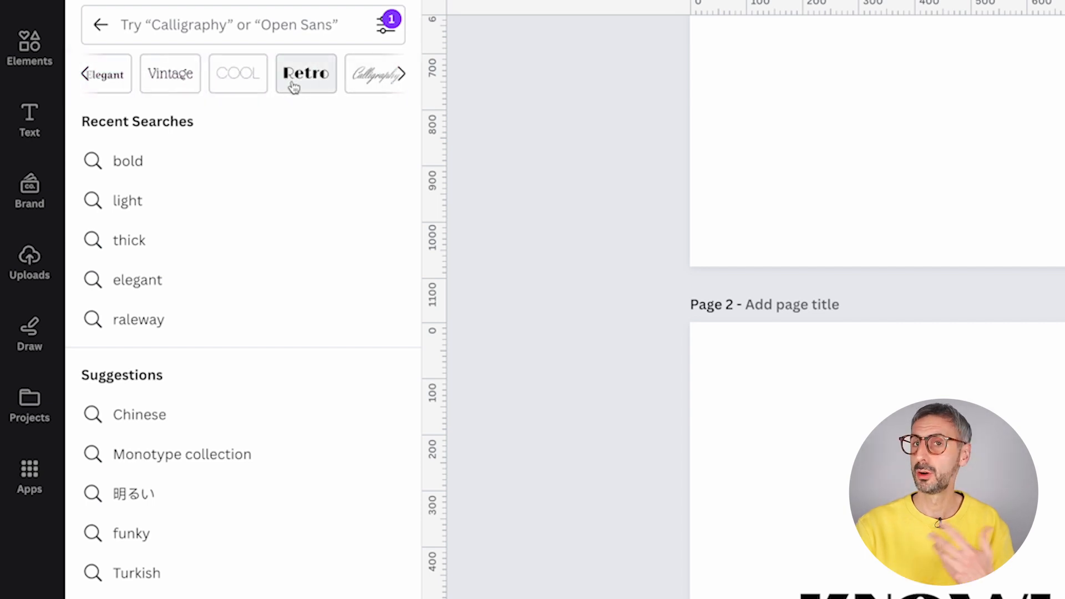
pyautogui.click(308, 87)
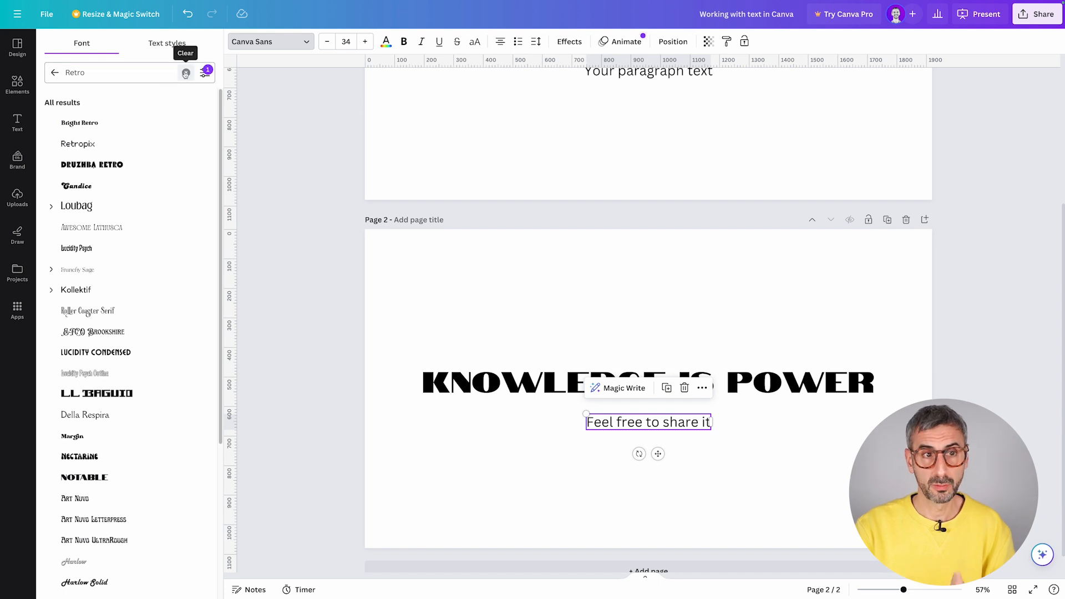
pyautogui.click(186, 73)
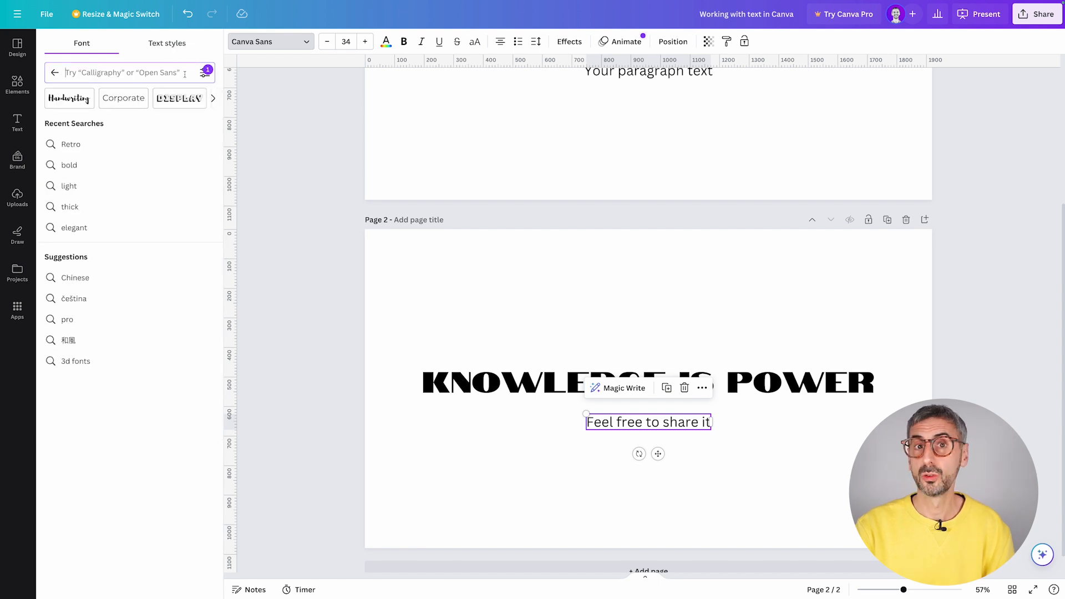
pyautogui.click(602, 313)
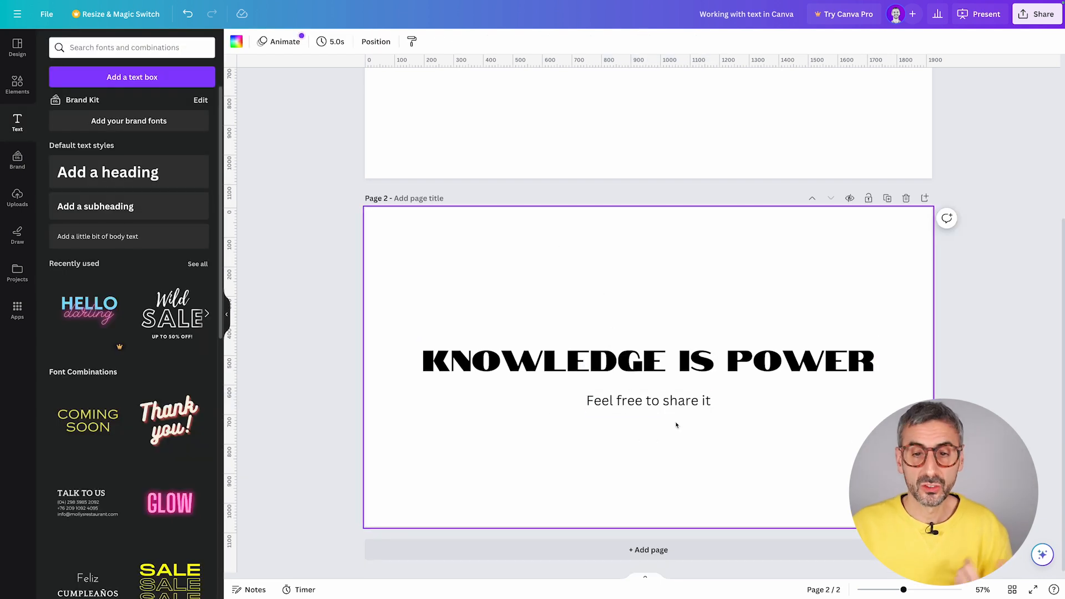
# Step: Search the free fonts for "mon" for the "Feel free to share it" text and expand the Montserrat family
pyautogui.click(645, 400)
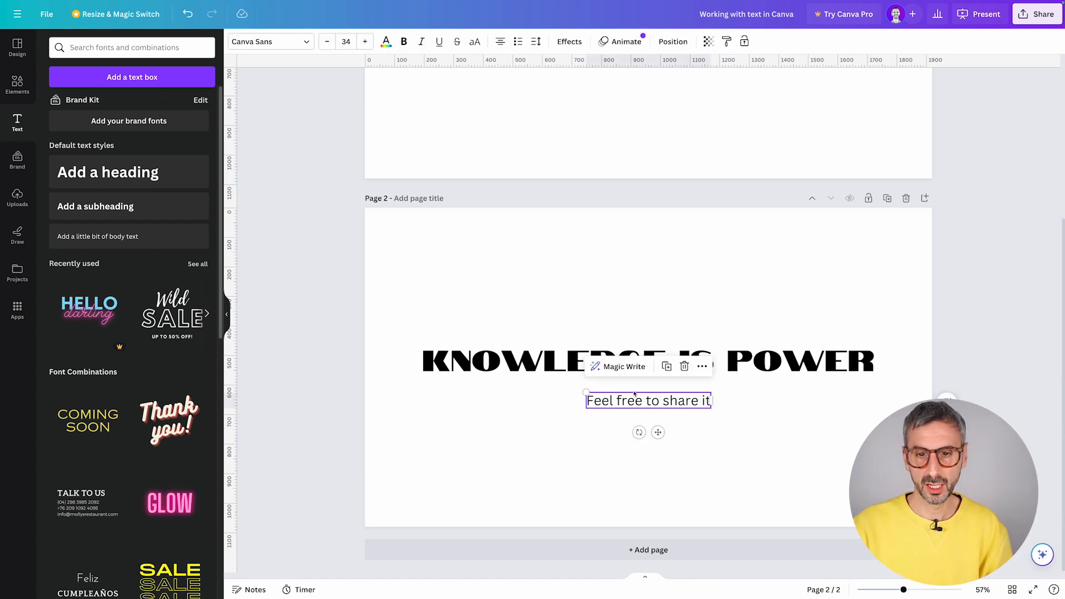
pyautogui.click(261, 42)
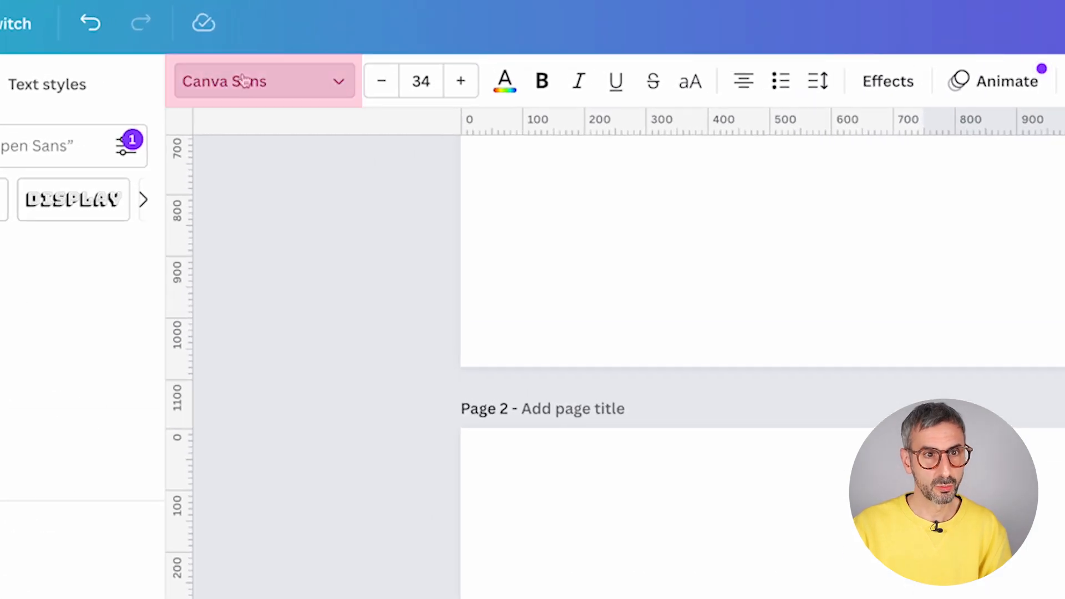
pyautogui.click(36, 146)
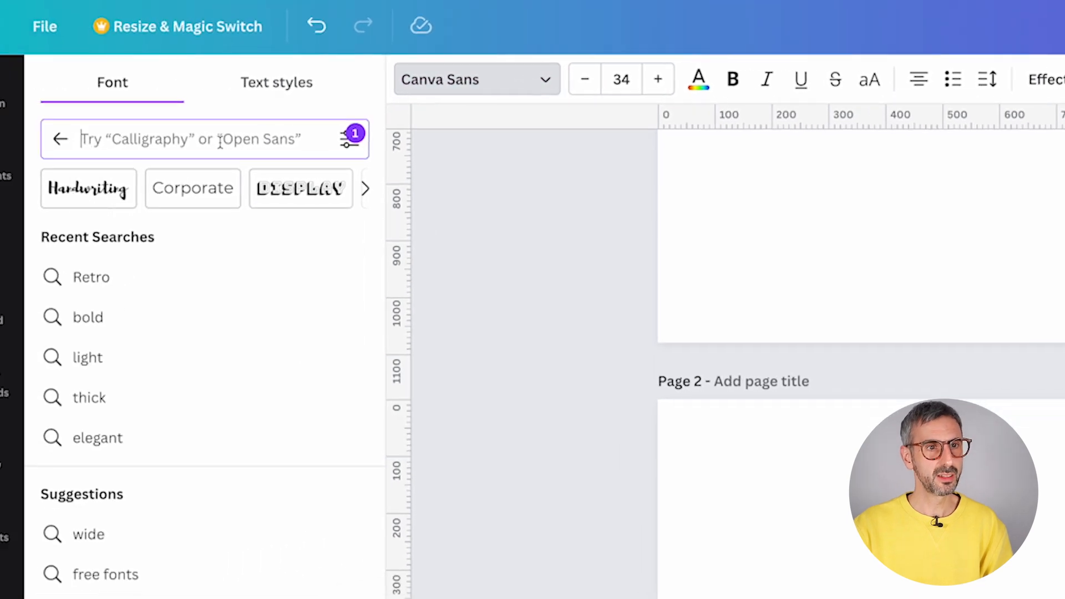
pyautogui.write('mon')
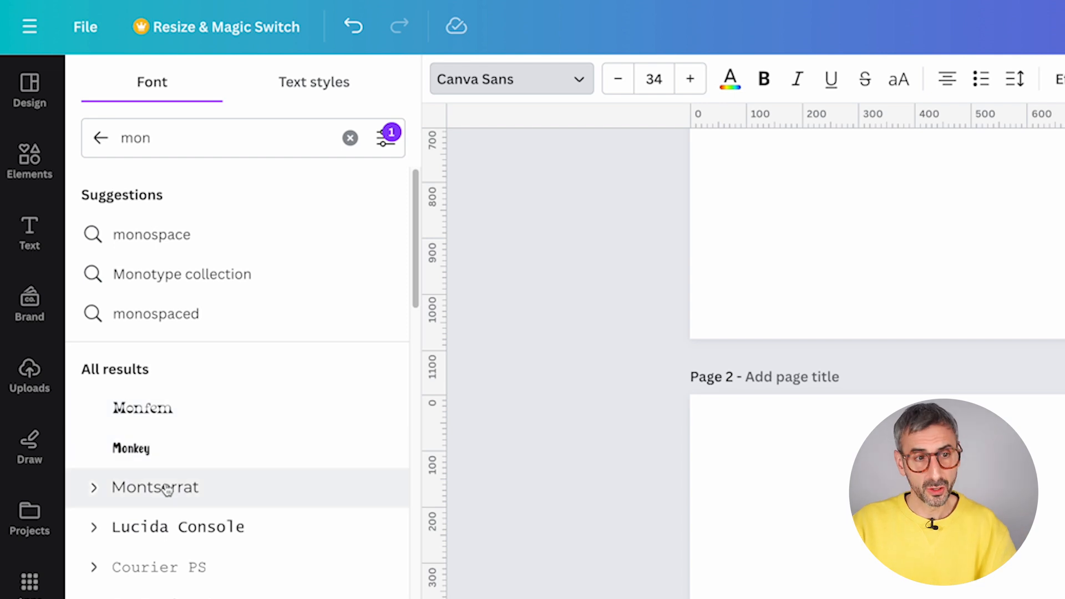
pyautogui.click(93, 488)
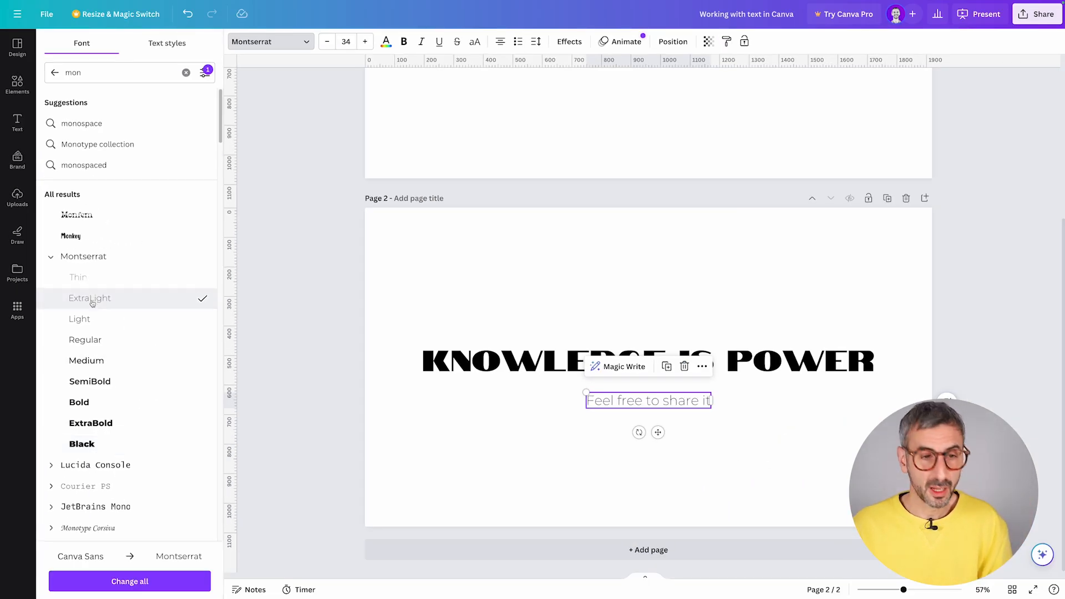
# Step: Try Montserrat weights from Regular up to Black on the "Feel free to share it" text and settle on ExtraLight
pyautogui.click(85, 339)
pyautogui.click(88, 381)
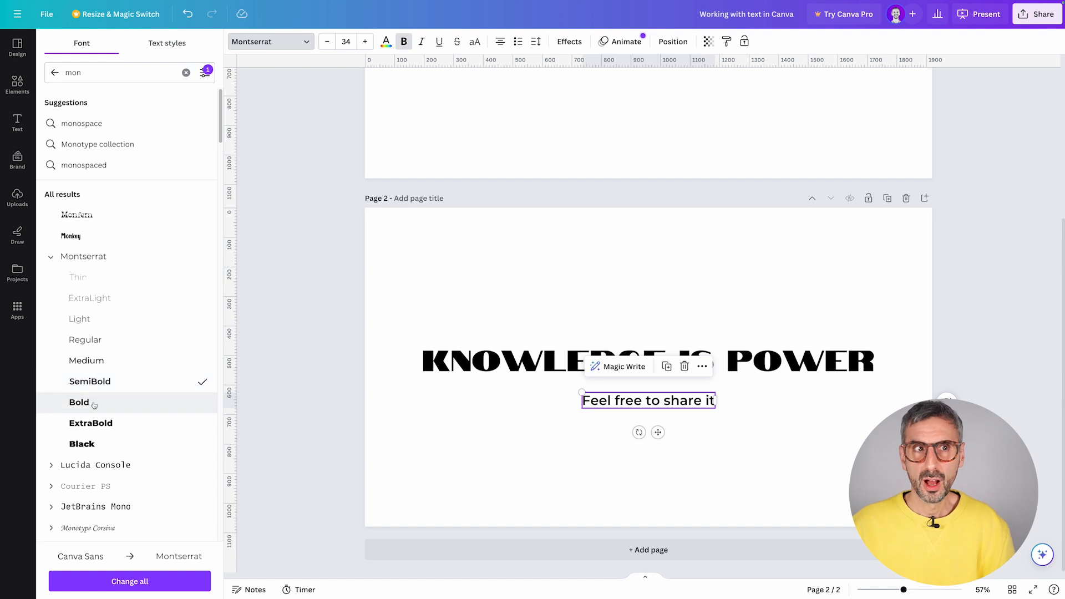
pyautogui.click(91, 403)
pyautogui.click(91, 423)
pyautogui.click(83, 444)
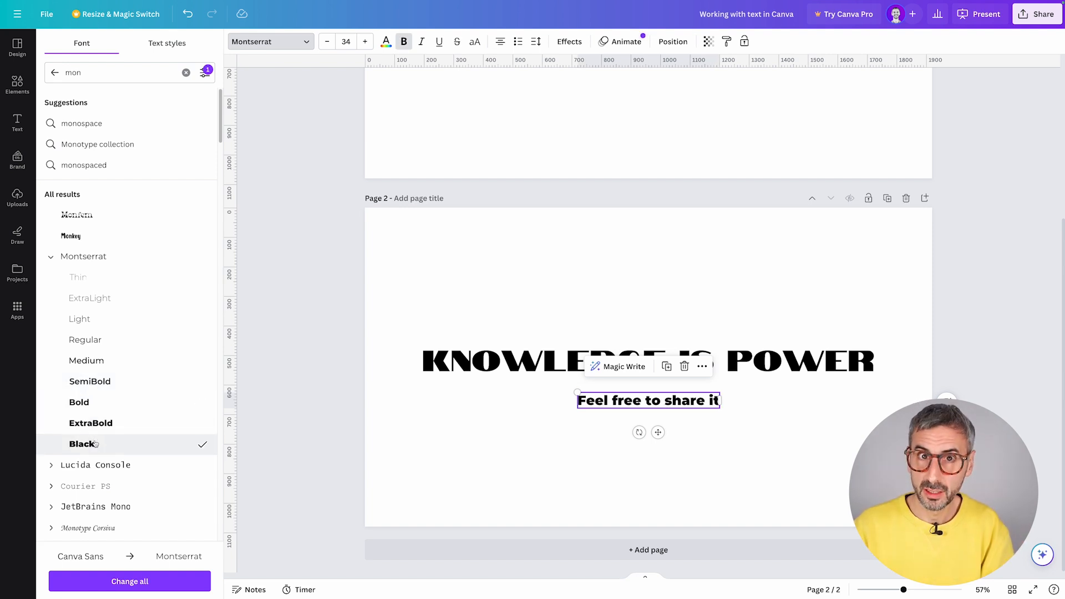
pyautogui.click(81, 301)
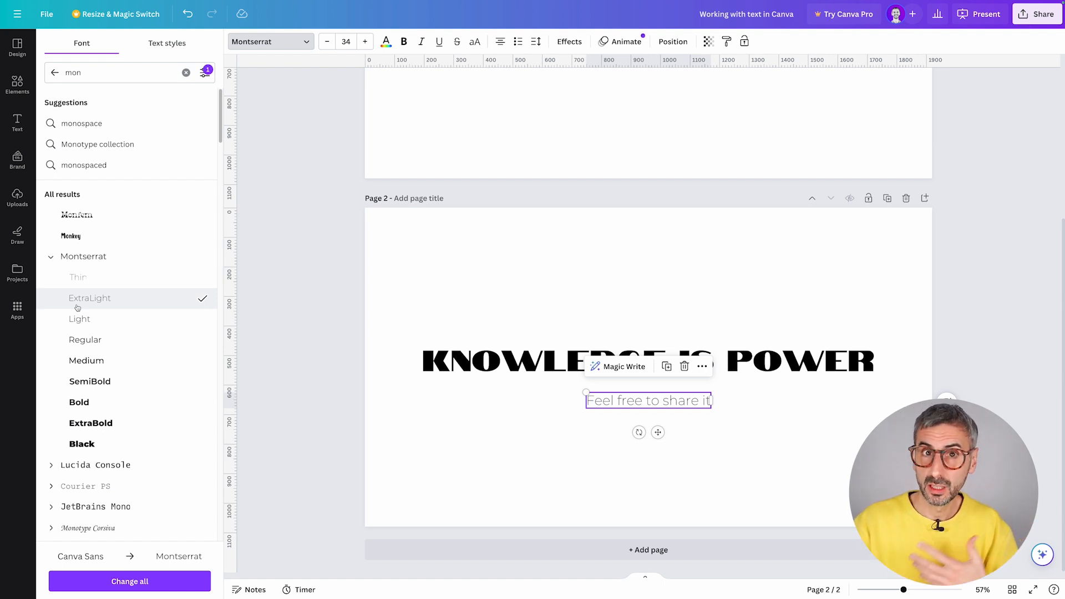
pyautogui.click(414, 465)
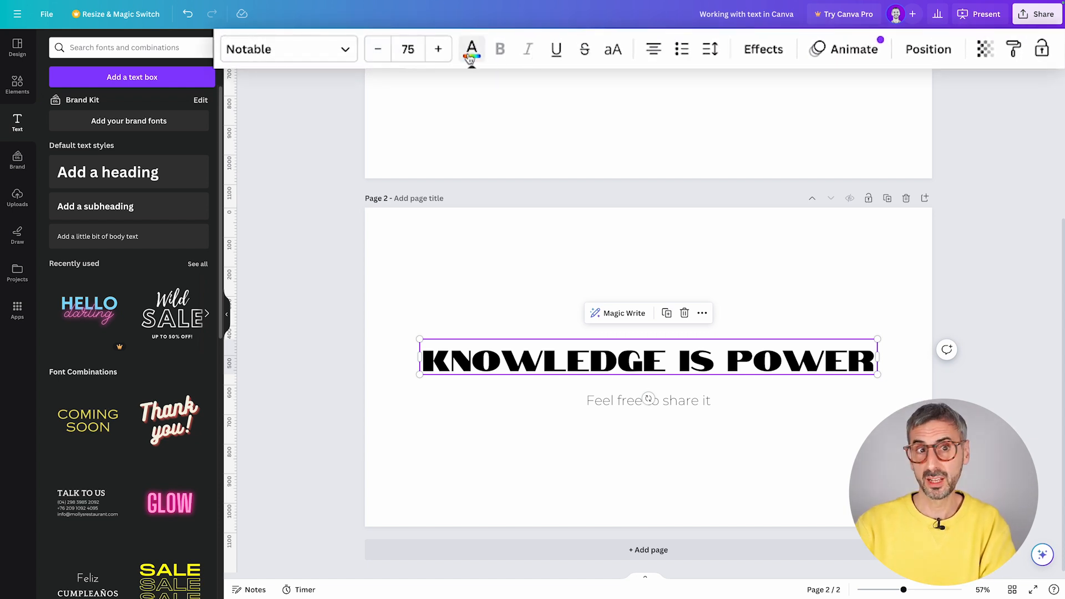
# Step: Reduce the font size of the "Knowledge is power" heading in single steps and raise it back up to 67
pyautogui.click(377, 51)
pyautogui.click(377, 51)
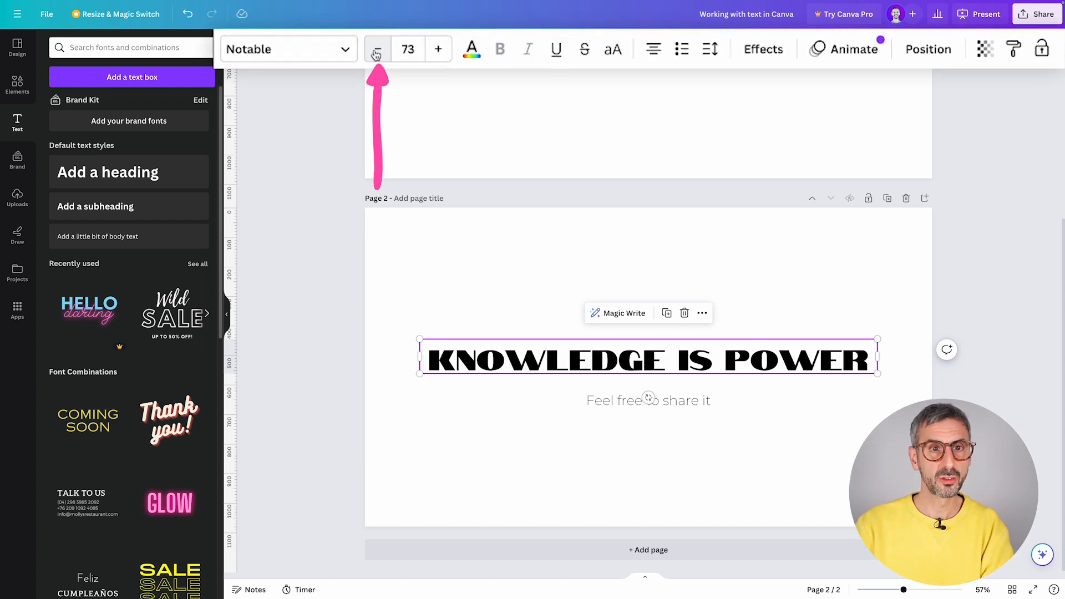
pyautogui.click(378, 51)
pyautogui.click(377, 51)
pyautogui.click(377, 52)
pyautogui.click(377, 51)
pyautogui.click(378, 51)
pyautogui.click(377, 51)
pyautogui.click(377, 53)
pyautogui.click(378, 53)
pyautogui.click(377, 53)
pyautogui.click(377, 53)
pyautogui.click(378, 52)
pyautogui.click(377, 53)
pyautogui.click(438, 51)
pyautogui.click(438, 51)
pyautogui.click(438, 51)
pyautogui.click(437, 51)
pyautogui.click(438, 51)
pyautogui.click(438, 51)
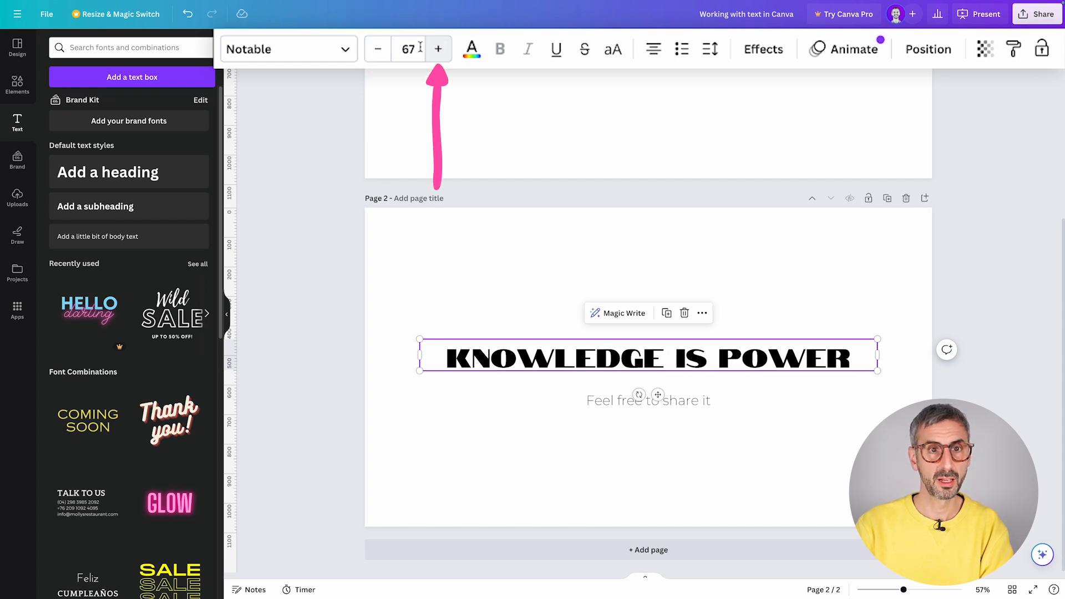
# Step: Try a font size of 130 on the page 2 heading and set it back to 75
pyautogui.click(420, 48)
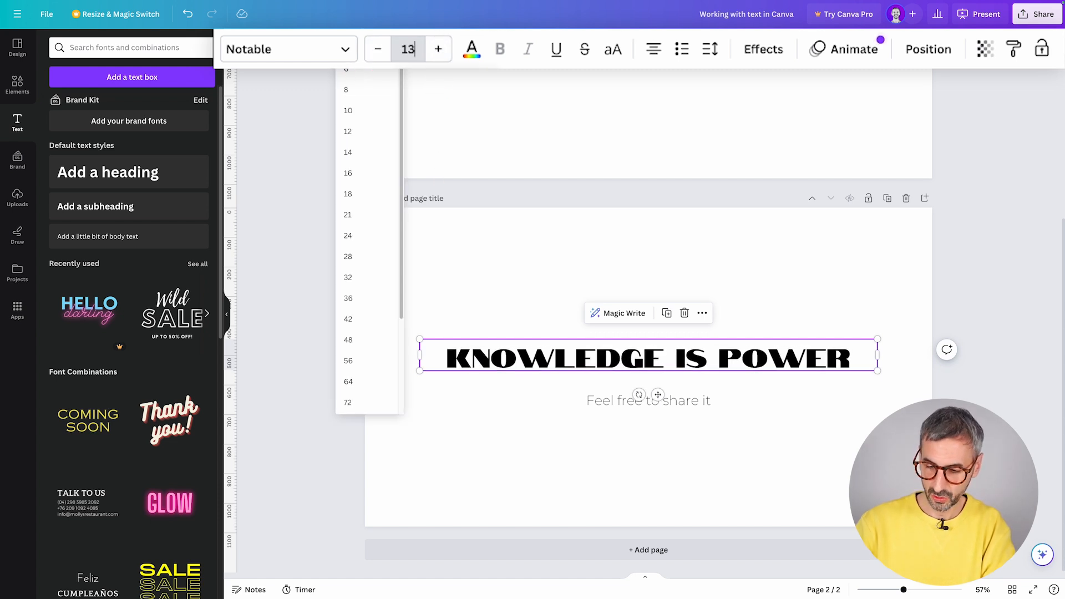
pyautogui.press('Return')
pyautogui.click(411, 51)
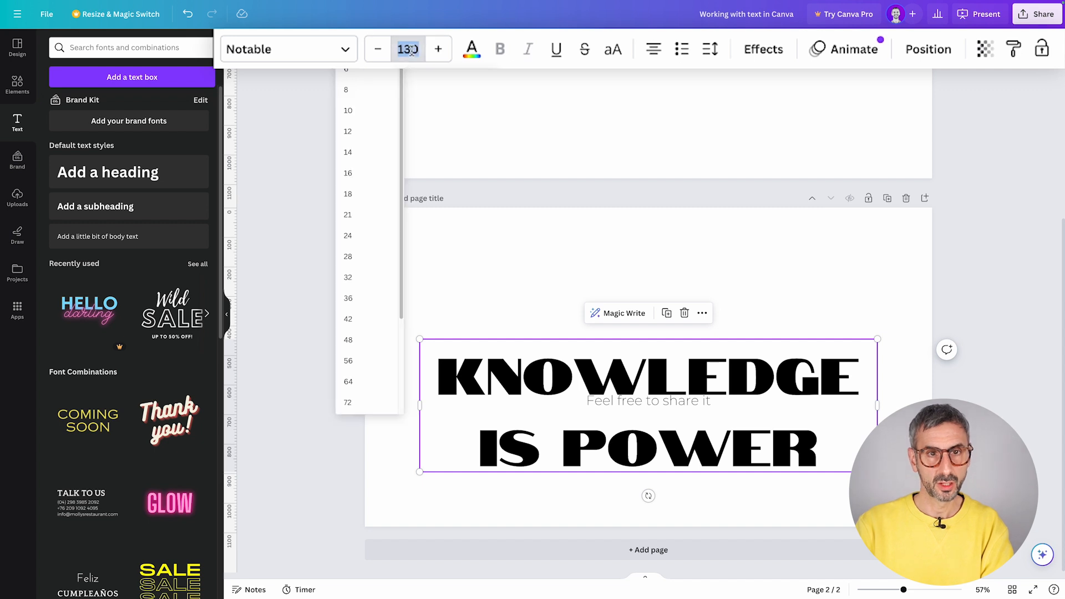
pyautogui.write('75')
pyautogui.press('Return')
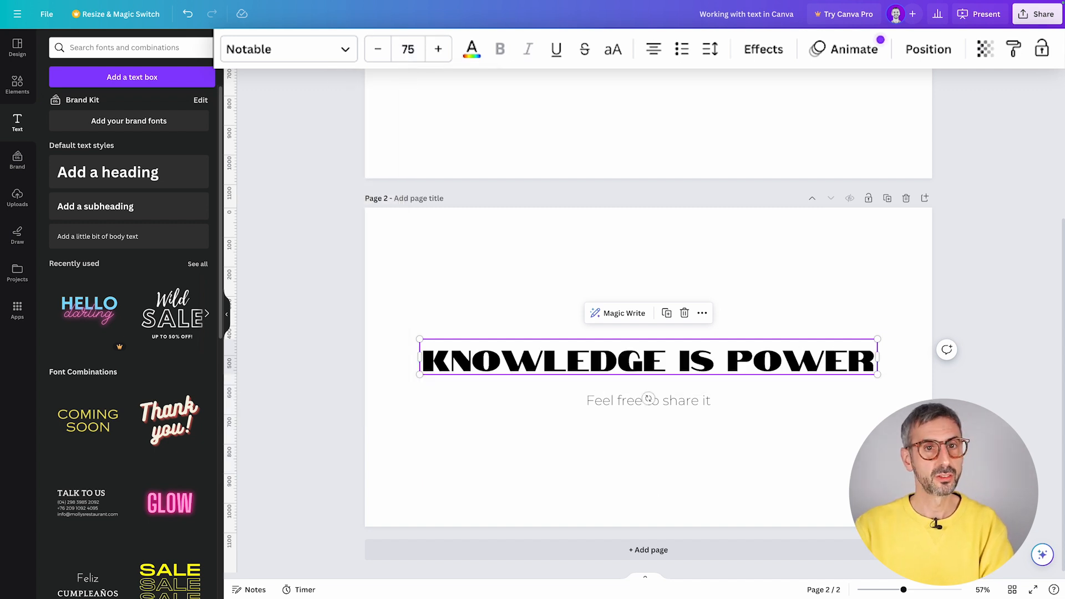
# Step: Try several default solid text colours on the page 2 heading, including pink and teal, and return it to black
pyautogui.click(386, 41)
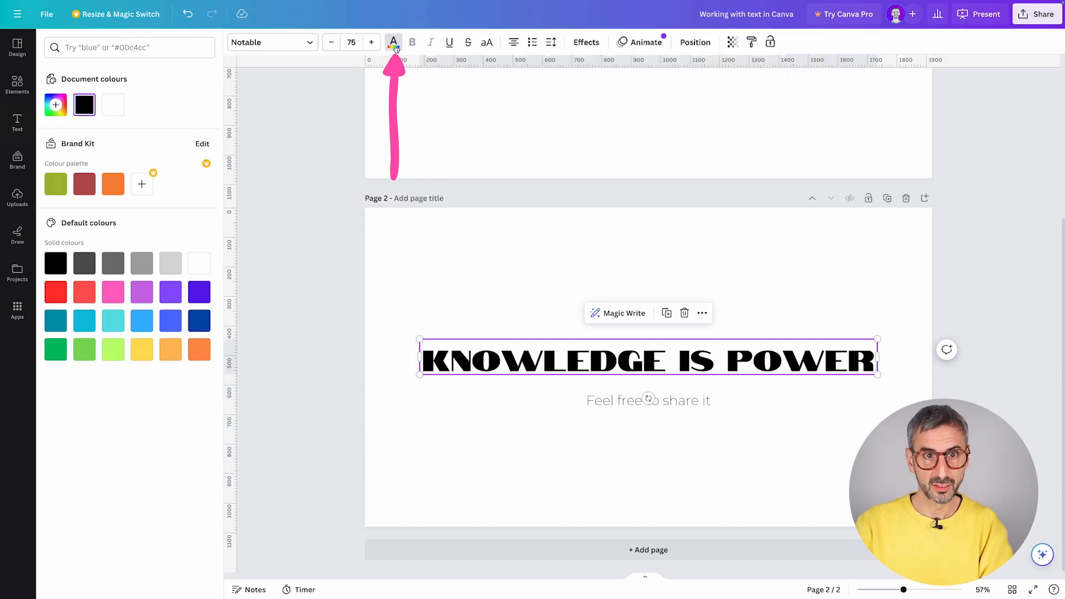
pyautogui.click(84, 292)
pyautogui.click(113, 292)
pyautogui.click(142, 321)
pyautogui.click(107, 321)
pyautogui.click(56, 320)
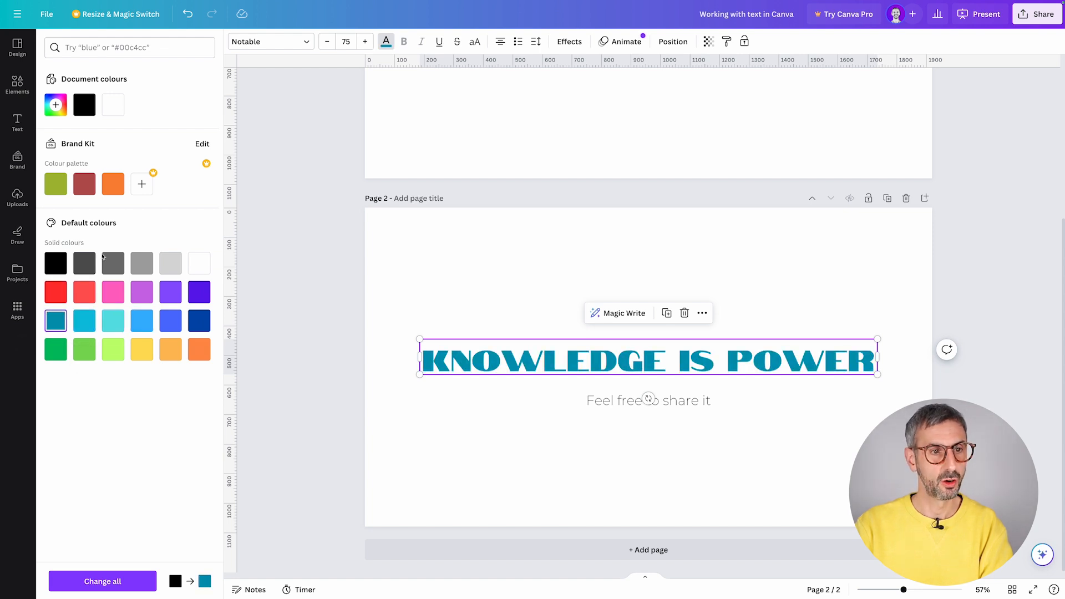
pyautogui.click(55, 263)
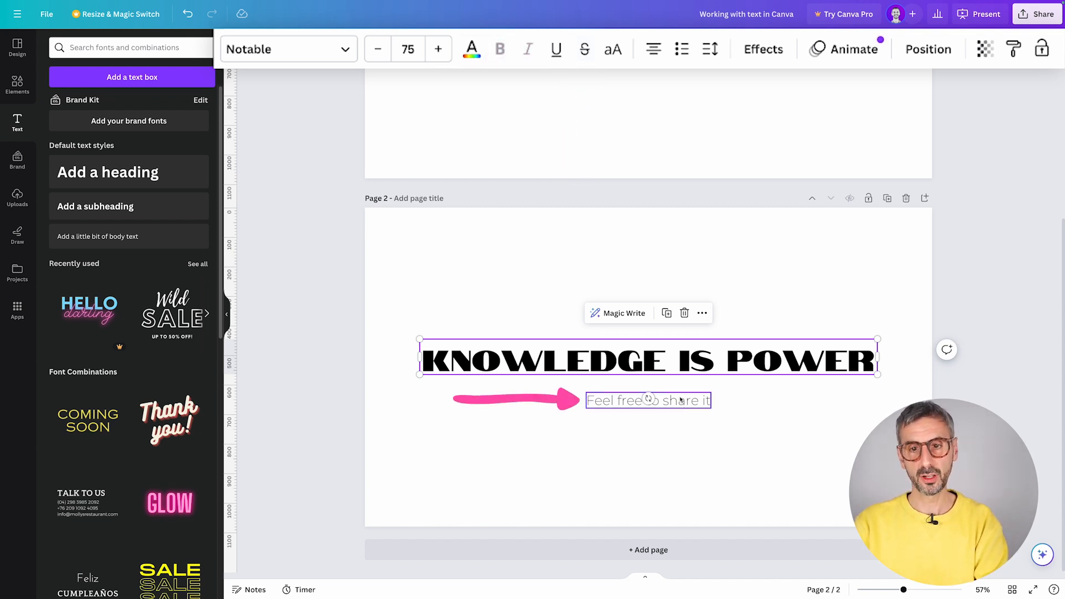
# Step: Apply bold and italic to the "Feel free to share it" text and remove the bold again
pyautogui.click(648, 401)
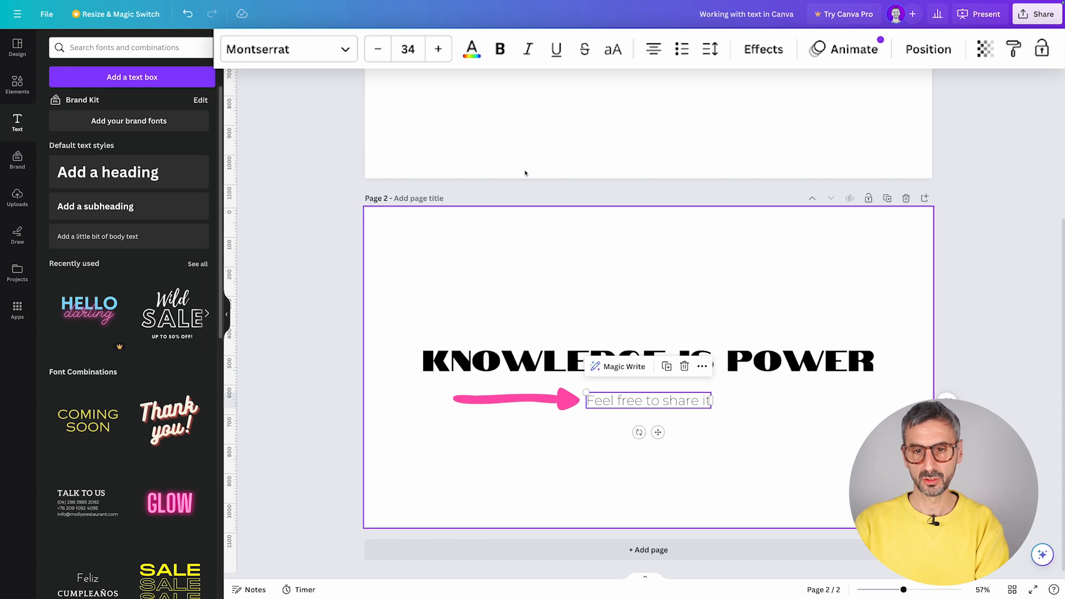
pyautogui.click(499, 53)
pyautogui.click(527, 49)
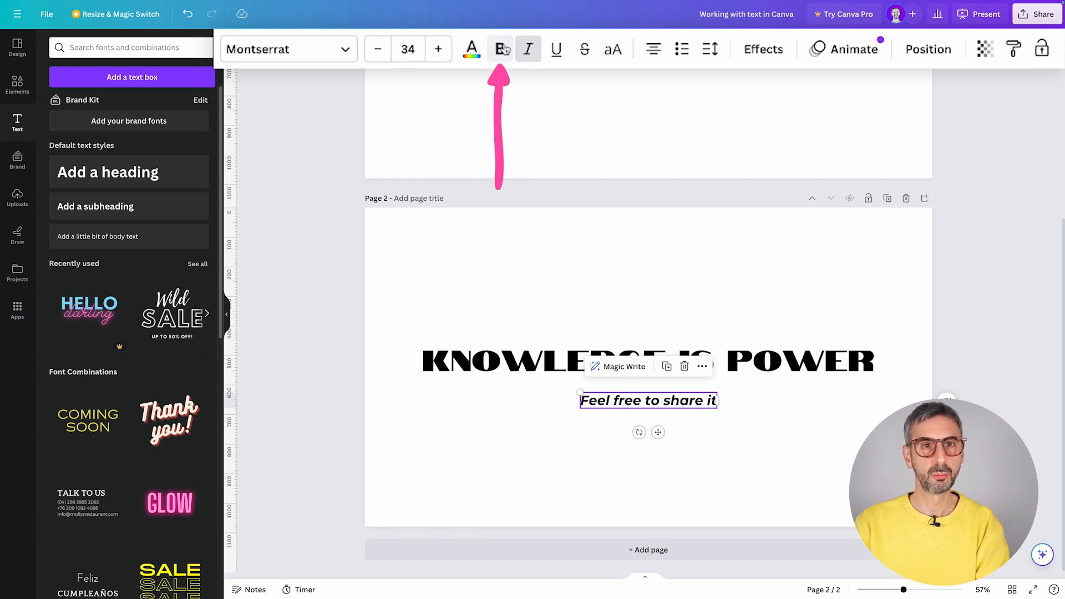
pyautogui.click(501, 54)
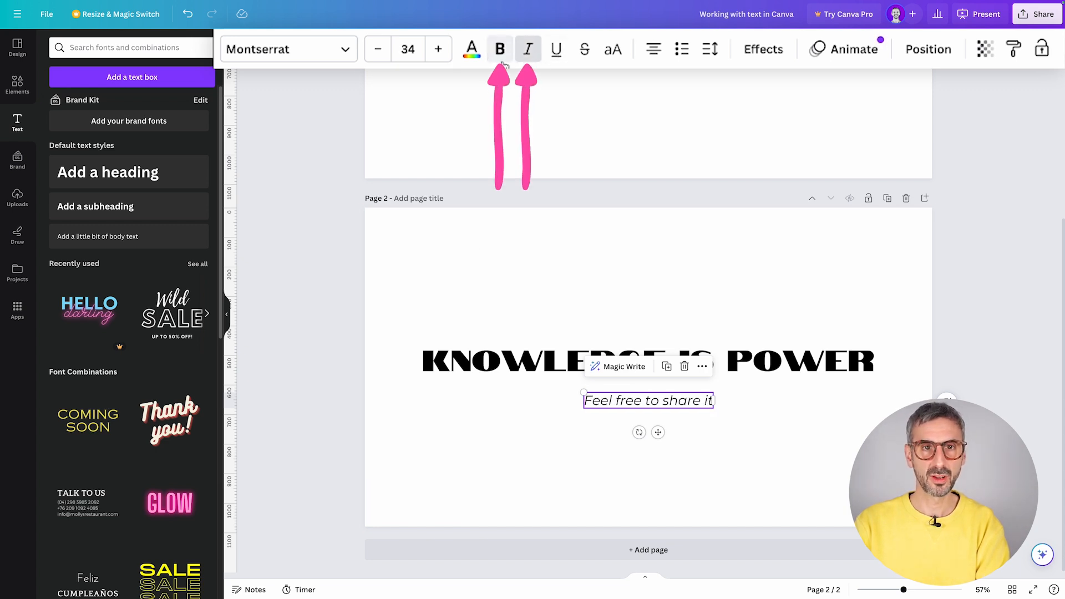
# Step: Check the bold and italic options of the Notable heading, and remove the italic from the "Feel free to share it" text
pyautogui.click(531, 363)
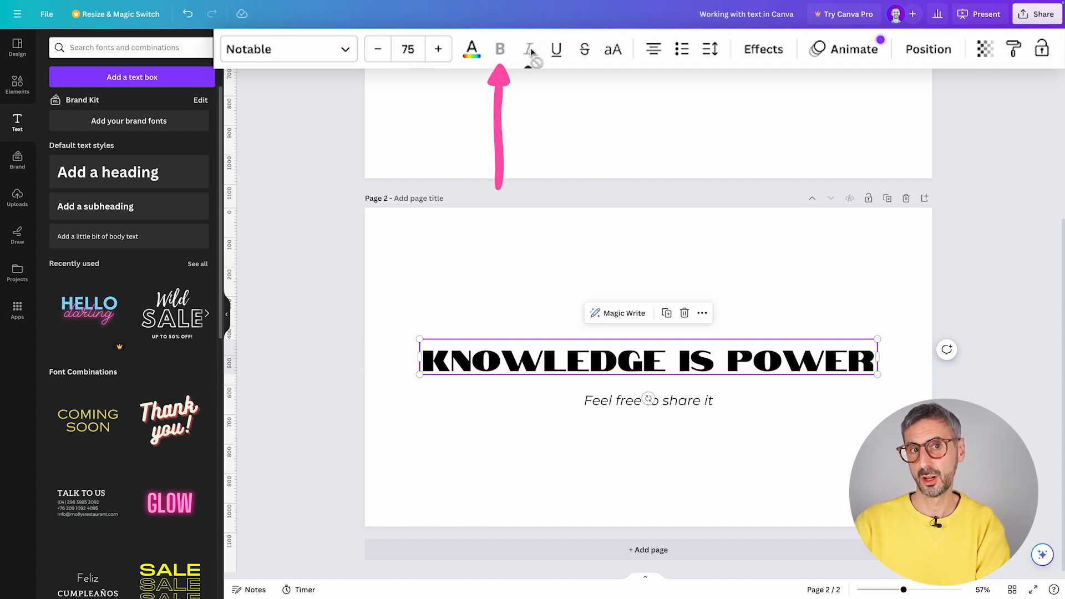
pyautogui.click(666, 400)
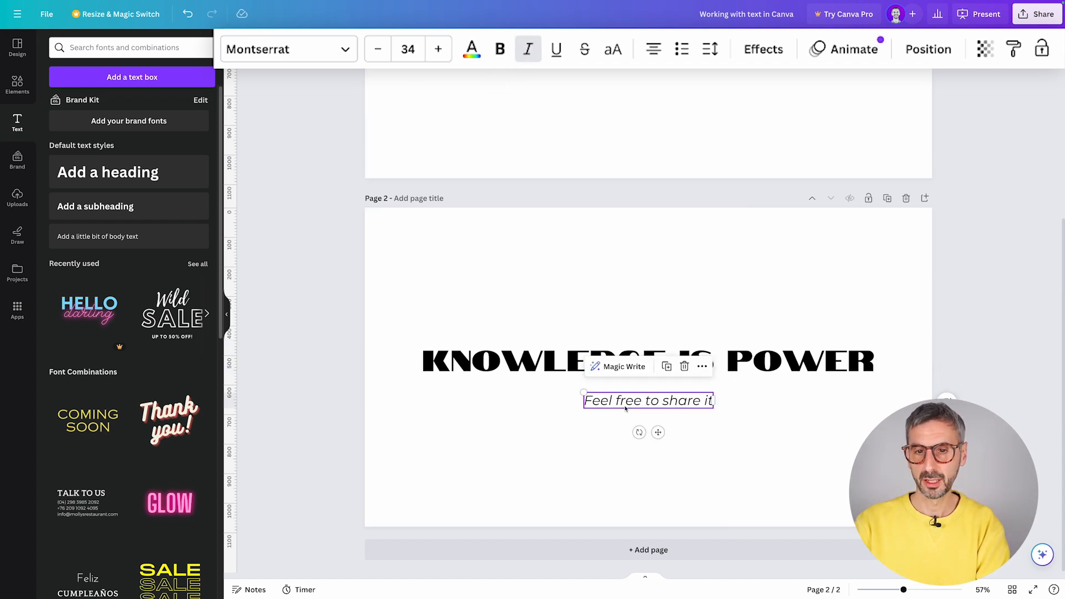
pyautogui.click(527, 49)
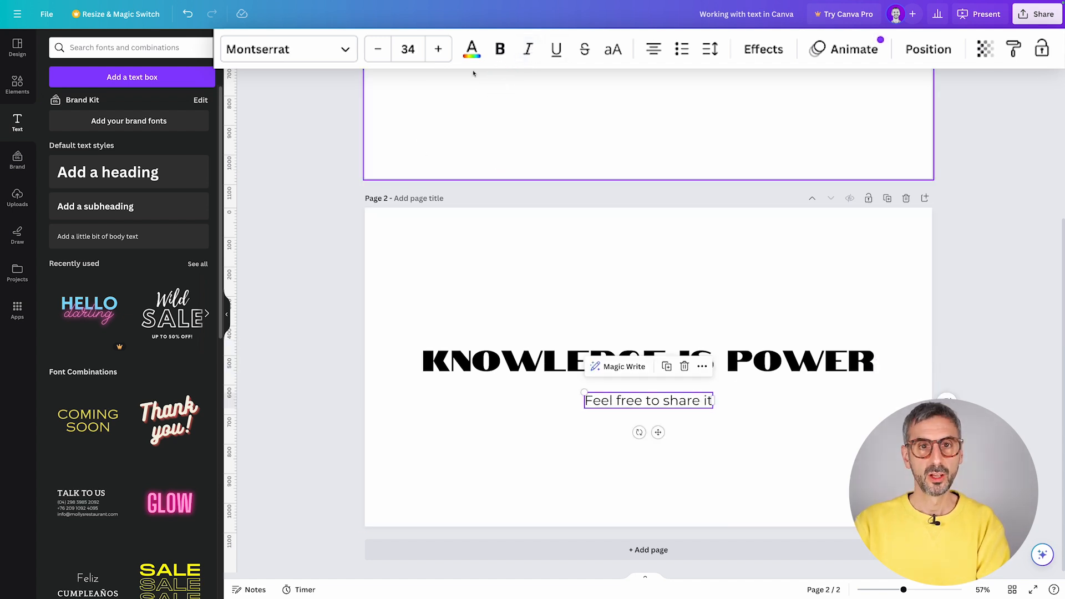
# Step: Toggle the "Feel free to share it" text repeatedly between uppercase and its original case
pyautogui.click(615, 53)
pyautogui.click(615, 53)
pyautogui.click(615, 54)
pyautogui.click(617, 57)
pyautogui.click(617, 57)
pyautogui.click(616, 57)
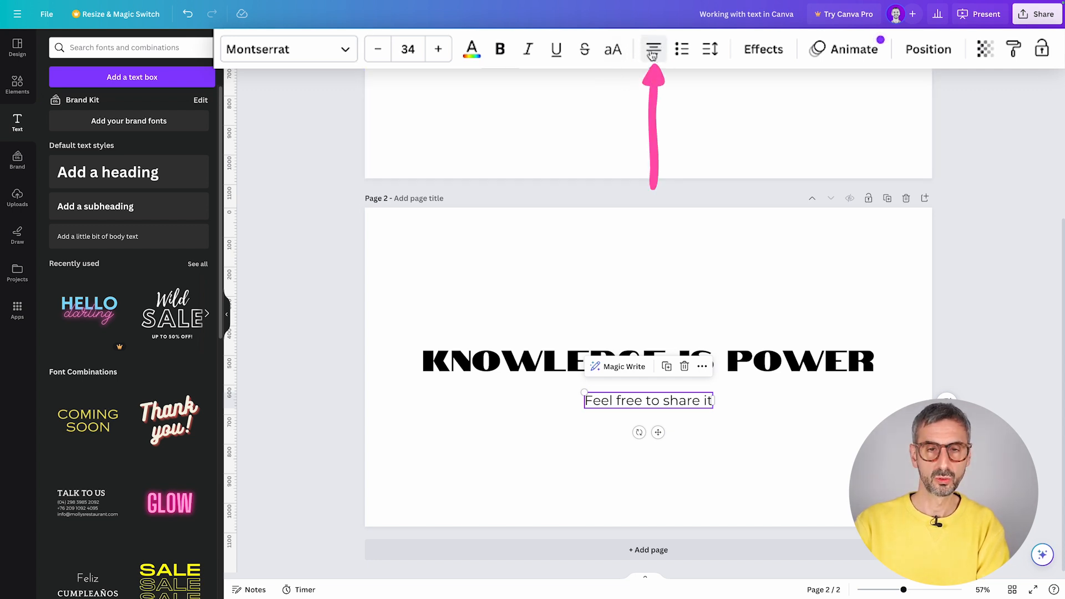
# Step: Try list formatting on the "Feel free to share it" text, turn it off, and try its spacing settings
pyautogui.click(682, 55)
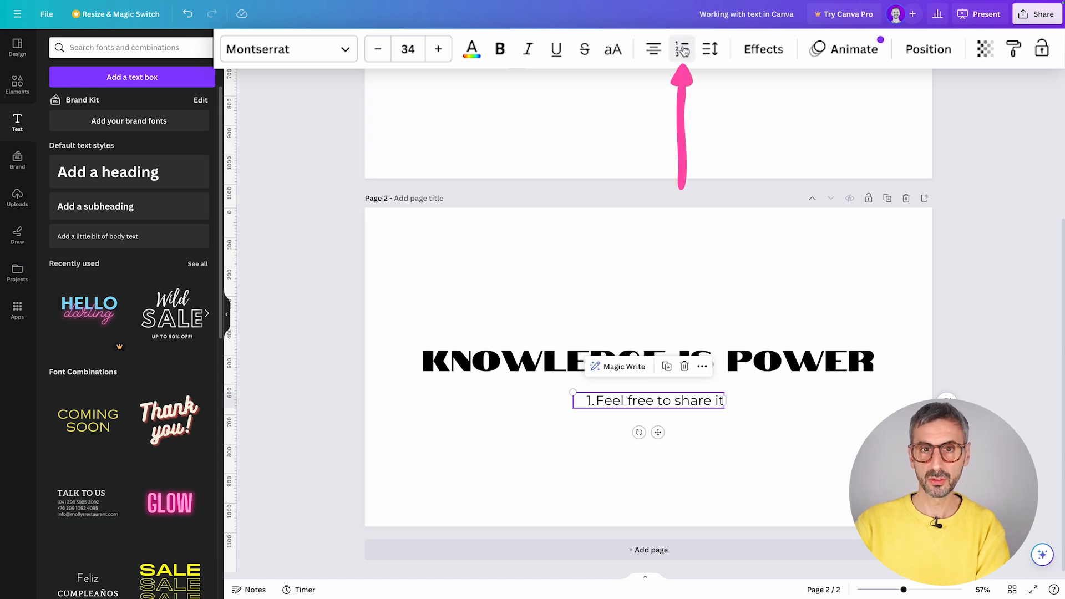
pyautogui.click(684, 51)
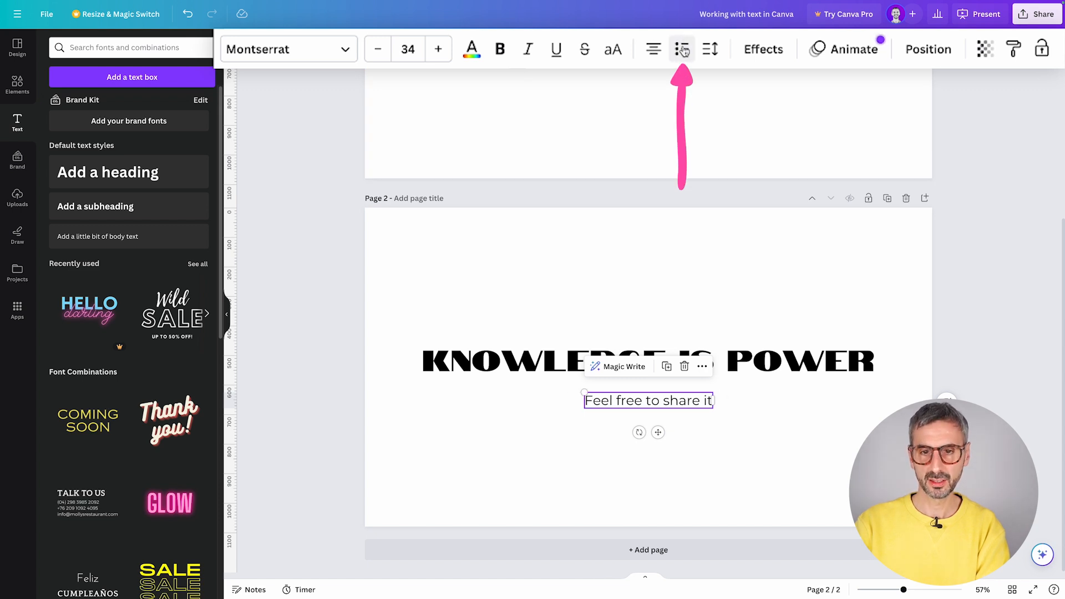
pyautogui.click(715, 51)
pyautogui.moveTo(755, 114)
pyautogui.mouseDown()
pyautogui.moveTo(830, 114)
pyautogui.moveTo(756, 115)
pyautogui.mouseUp()
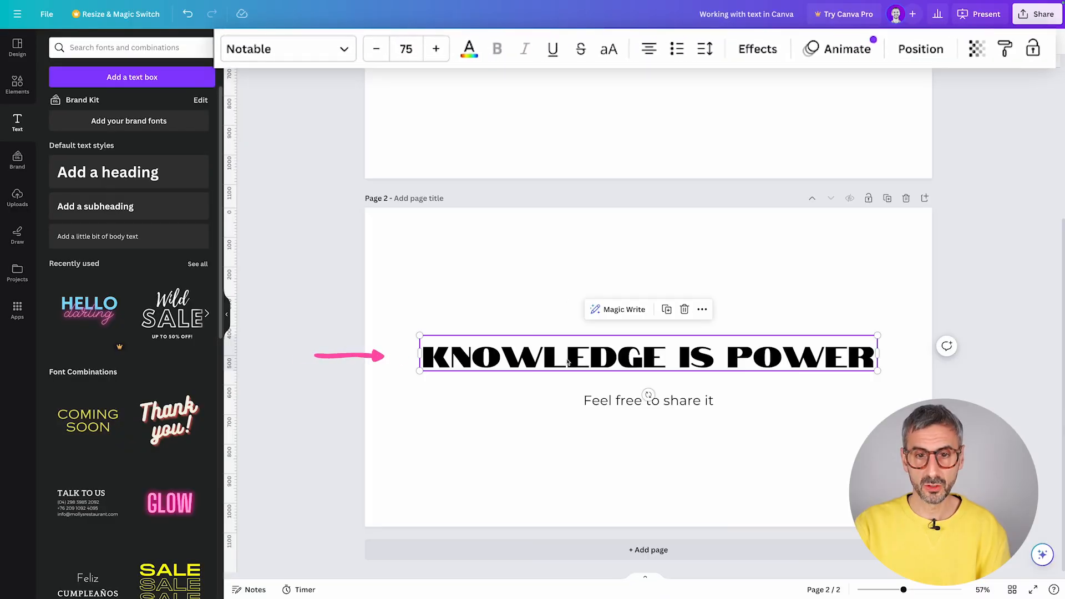
# Step: Try the Shadow text effect on the "Knowledge is power" heading with an offset of 66
pyautogui.click(763, 49)
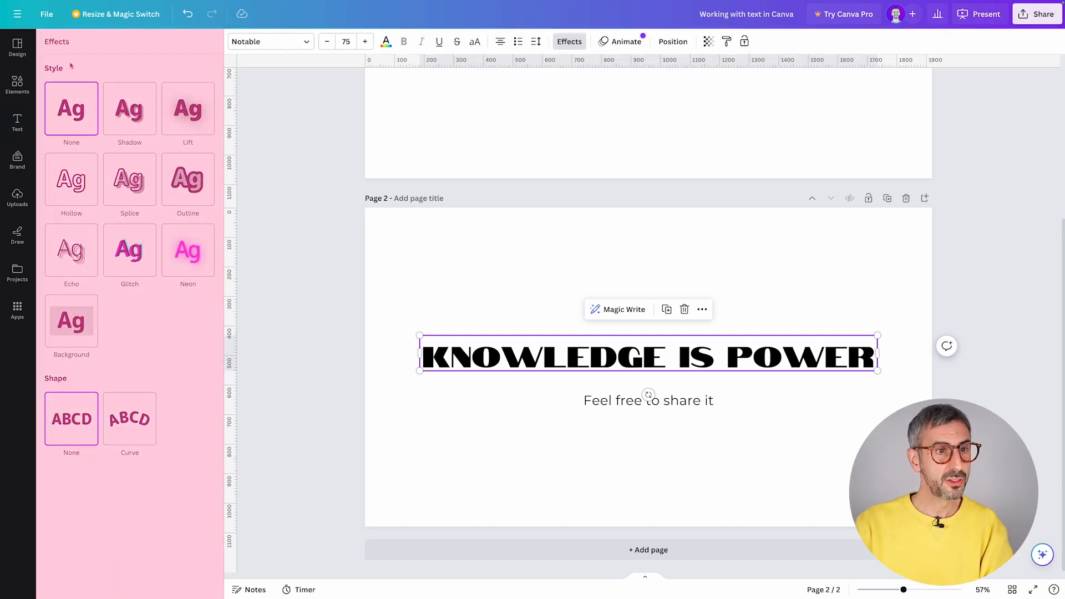
pyautogui.click(144, 132)
pyautogui.moveTo(145, 178); pyautogui.dragTo(153, 178)
pyautogui.moveTo(215, 191)
pyautogui.mouseDown()
pyautogui.moveTo(314, 194)
pyautogui.moveTo(225, 194)
pyautogui.mouseUp()
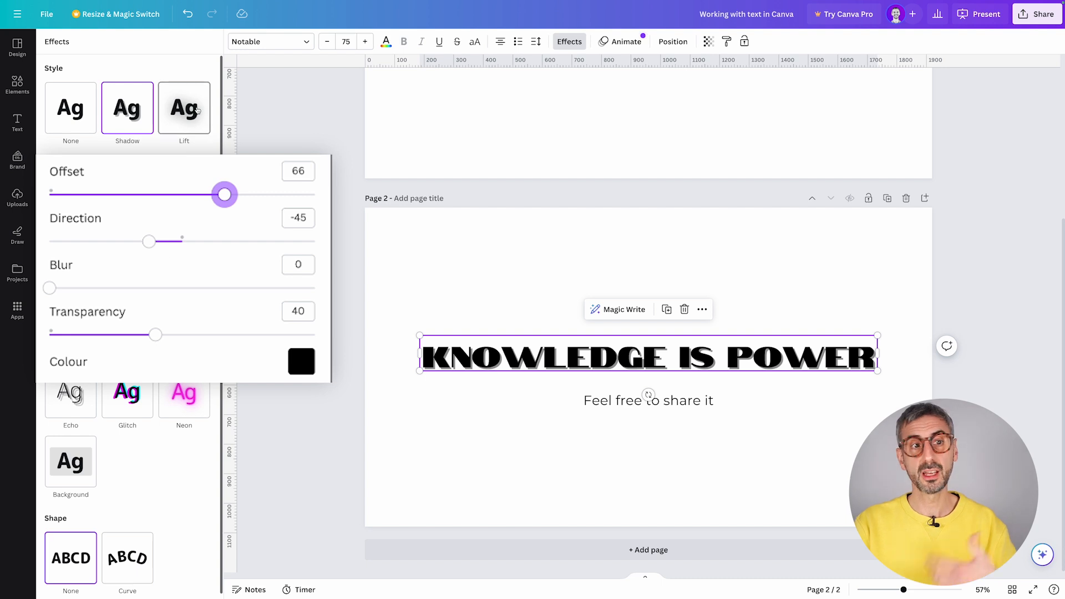
# Step: Try the Lift, Hollow, Splice and Outline effects in turn on the "Knowledge is power" heading
pyautogui.click(197, 110)
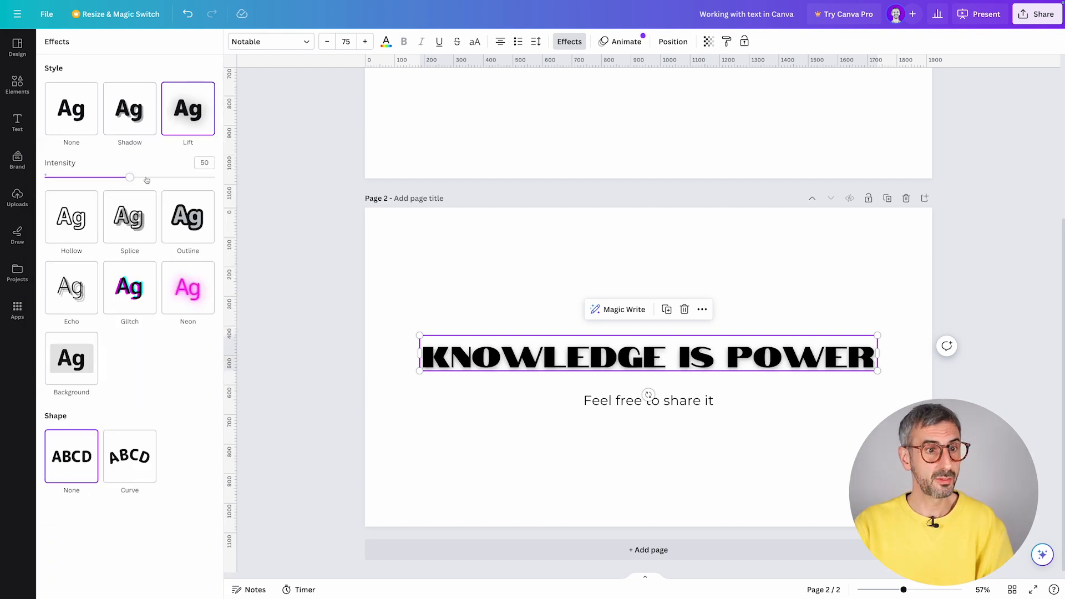
pyautogui.click(78, 213)
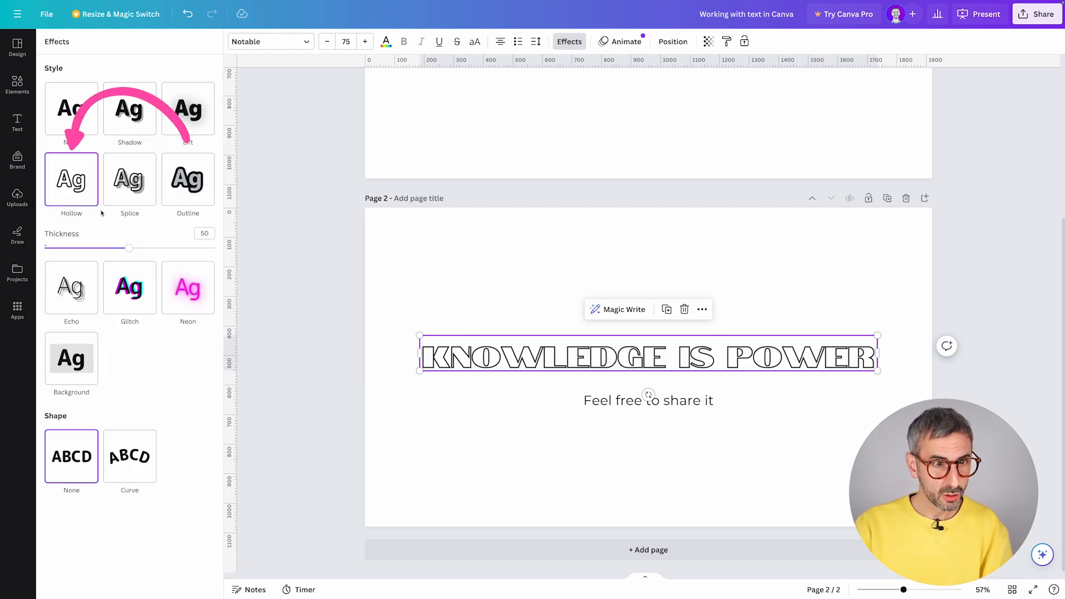
pyautogui.click(128, 195)
pyautogui.click(189, 191)
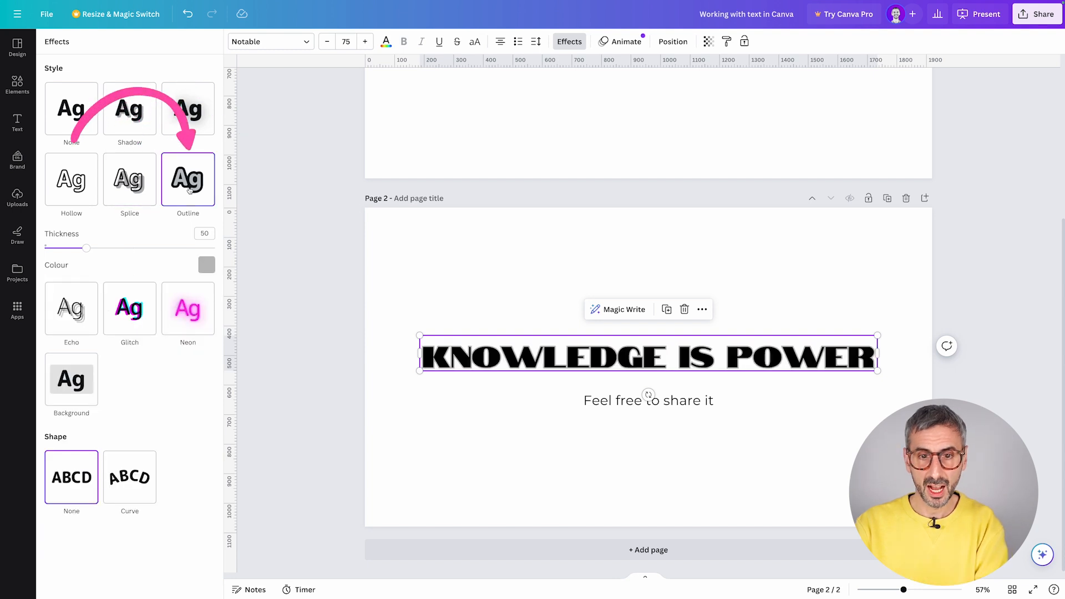
# Step: Try a green outline and the Background effect on the heading, and reset its effect style to None
pyautogui.click(206, 265)
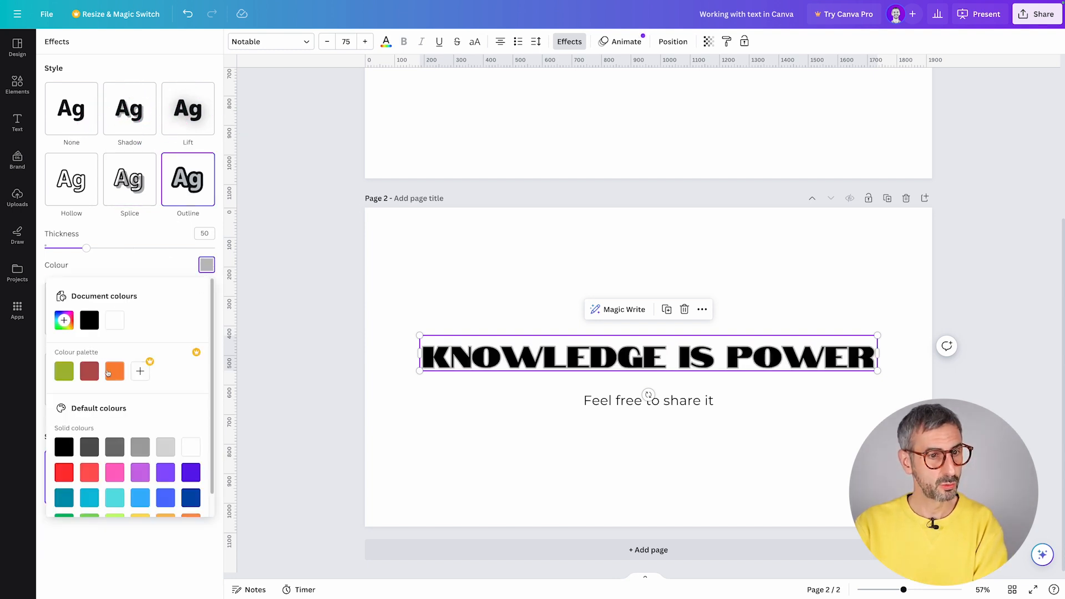
pyautogui.click(64, 371)
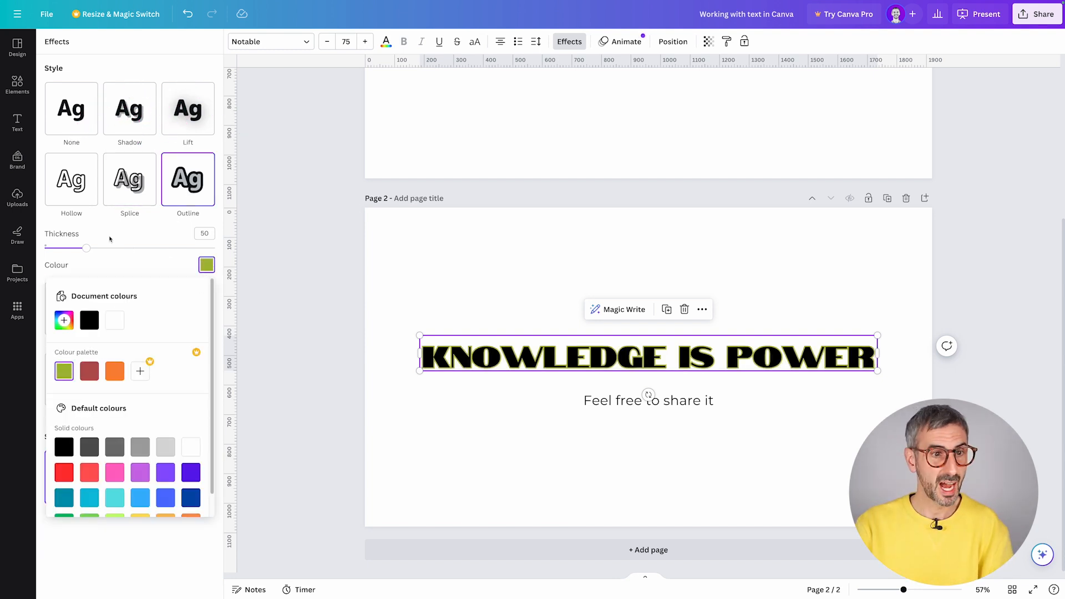
pyautogui.click(108, 260)
pyautogui.click(75, 396)
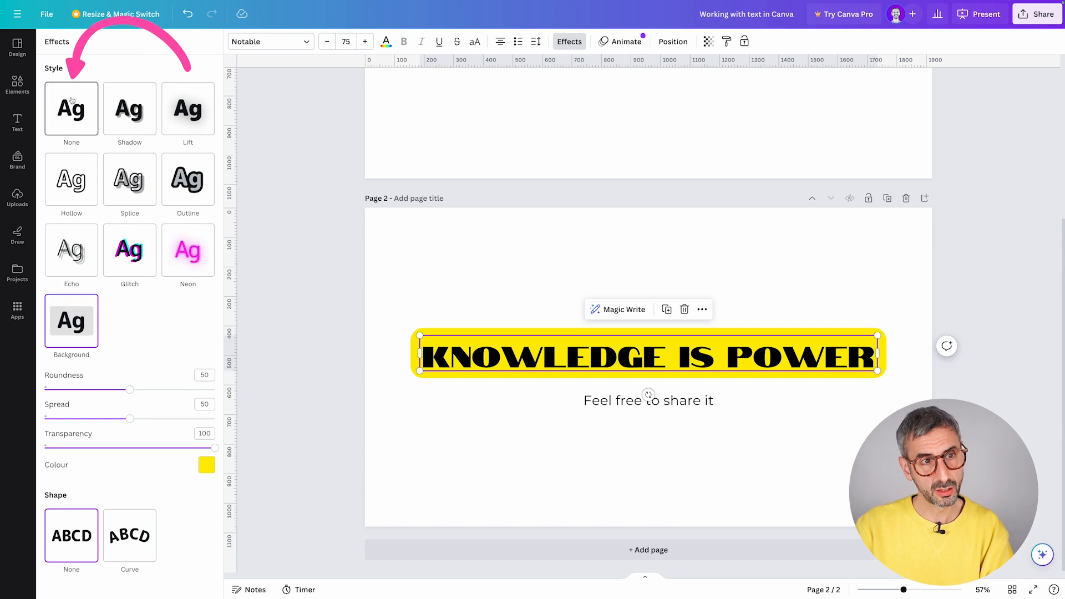
pyautogui.click(62, 118)
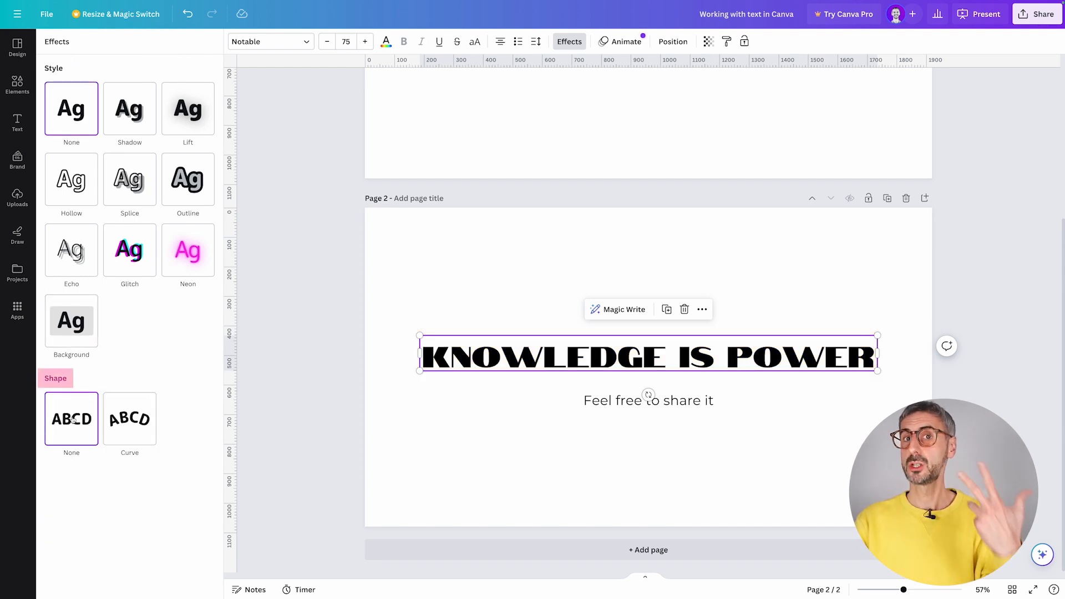
# Step: Apply the Curve shape to the "Knowledge is power" heading and adjust its curve amount to 10
pyautogui.click(132, 427)
pyautogui.moveTo(174, 487); pyautogui.dragTo(92, 487)
pyautogui.moveTo(127, 530); pyautogui.dragTo(209, 506)
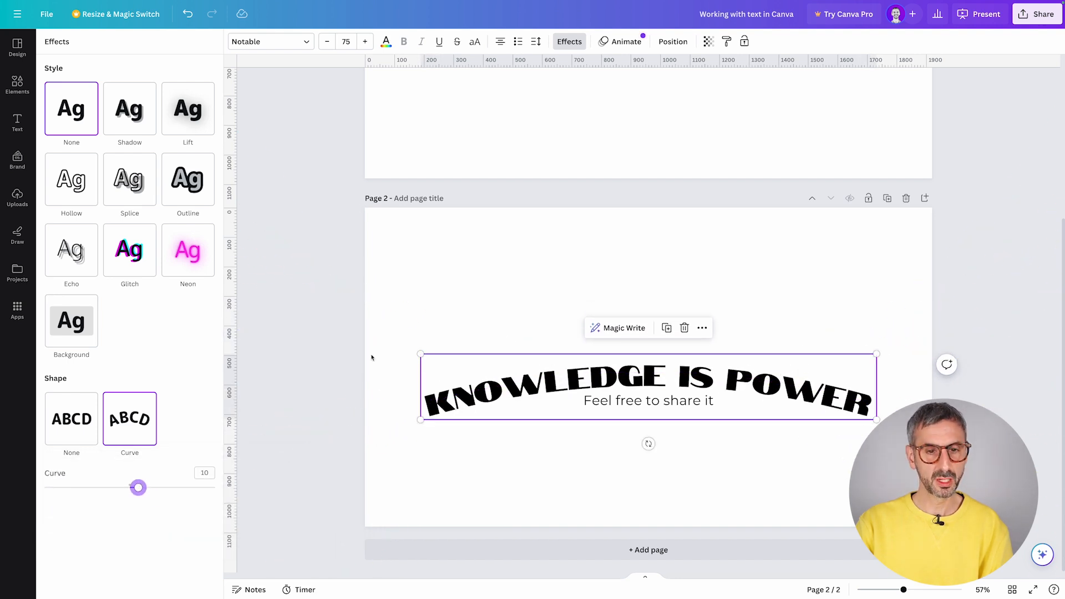
pyautogui.click(480, 318)
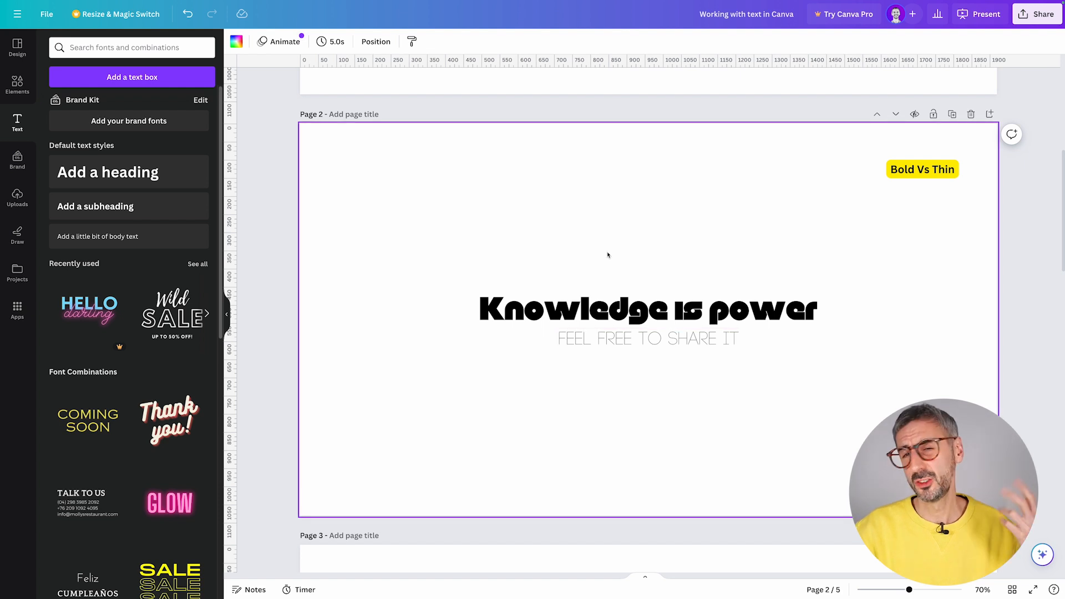
# Step: Examine the heading and subtext fonts on the "Bold Vs Thin" and "Tall Vs Short" pages
pyautogui.click(717, 321)
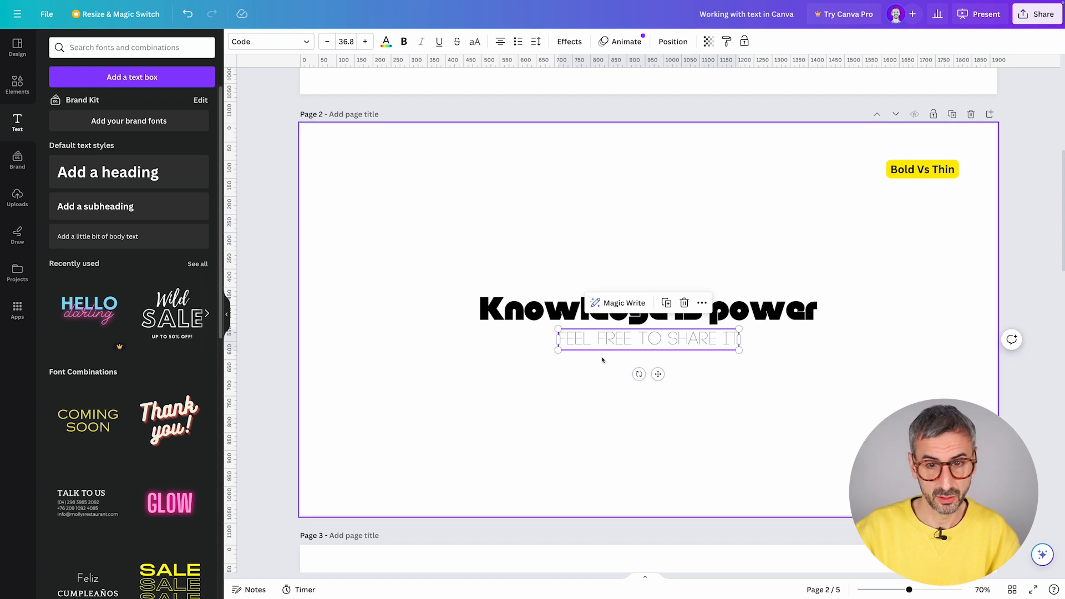
pyautogui.click(582, 466)
pyautogui.scroll(-5, 583, 444)
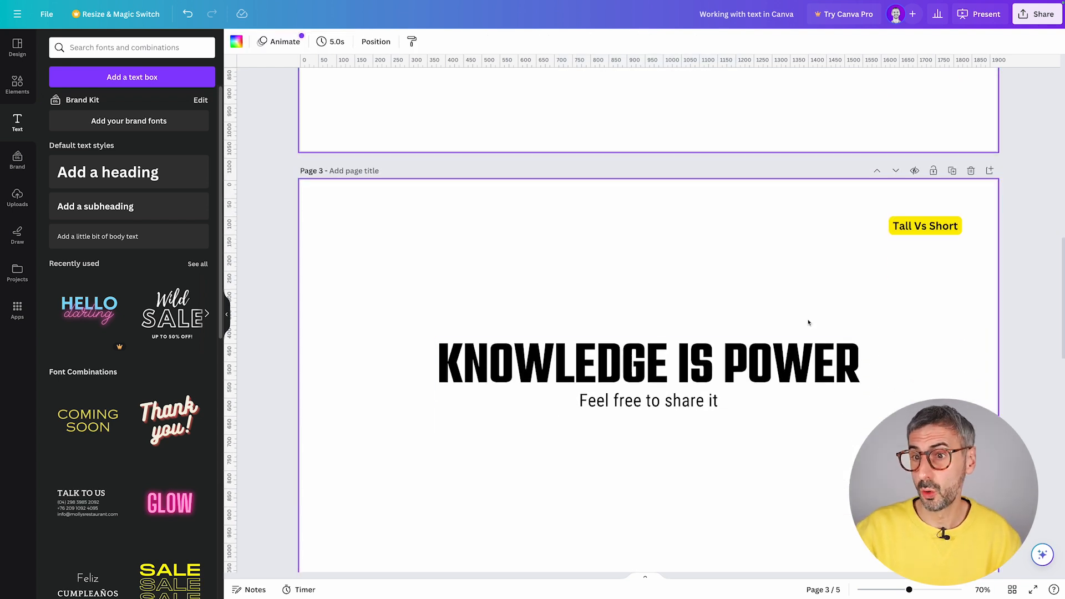
pyautogui.click(799, 355)
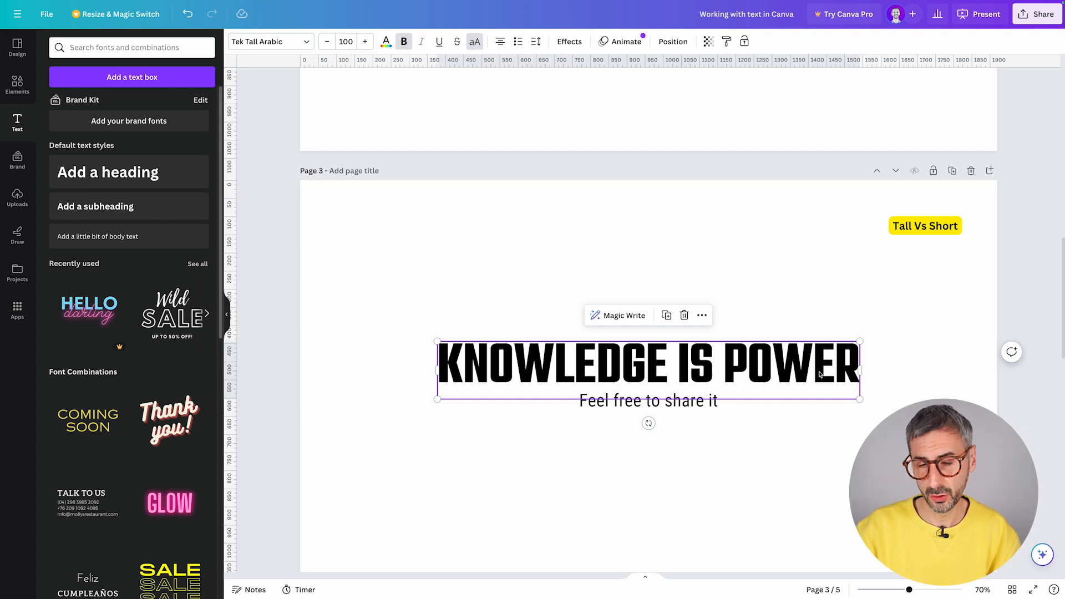
pyautogui.click(739, 434)
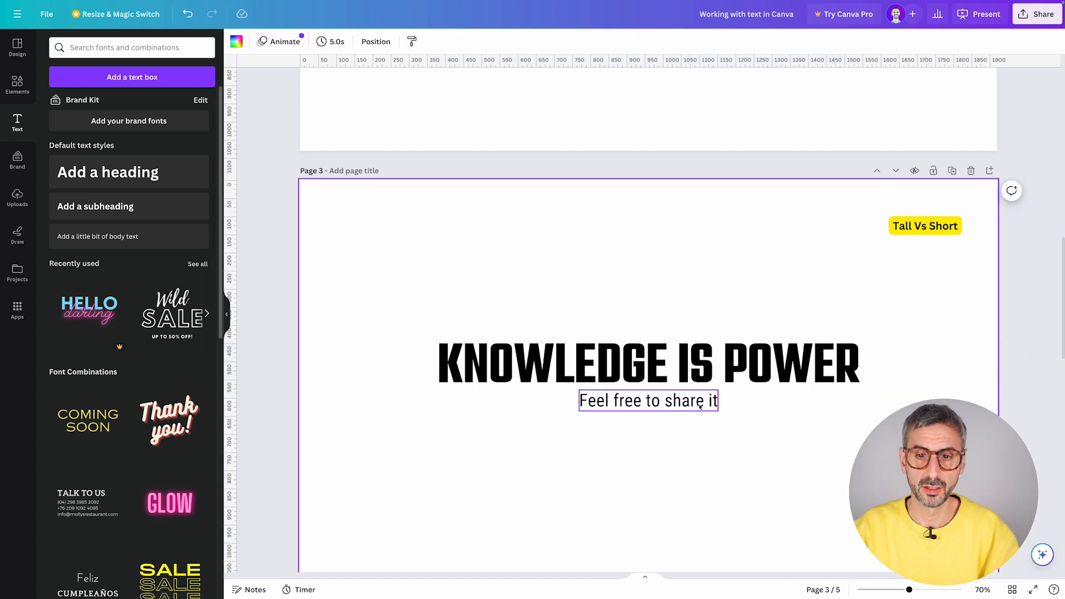
pyautogui.click(666, 401)
# Step: Examine the heading and subtext font pairing up close on the "Serif Vs Sans Serif" page
pyautogui.scroll(-5, 696, 453)
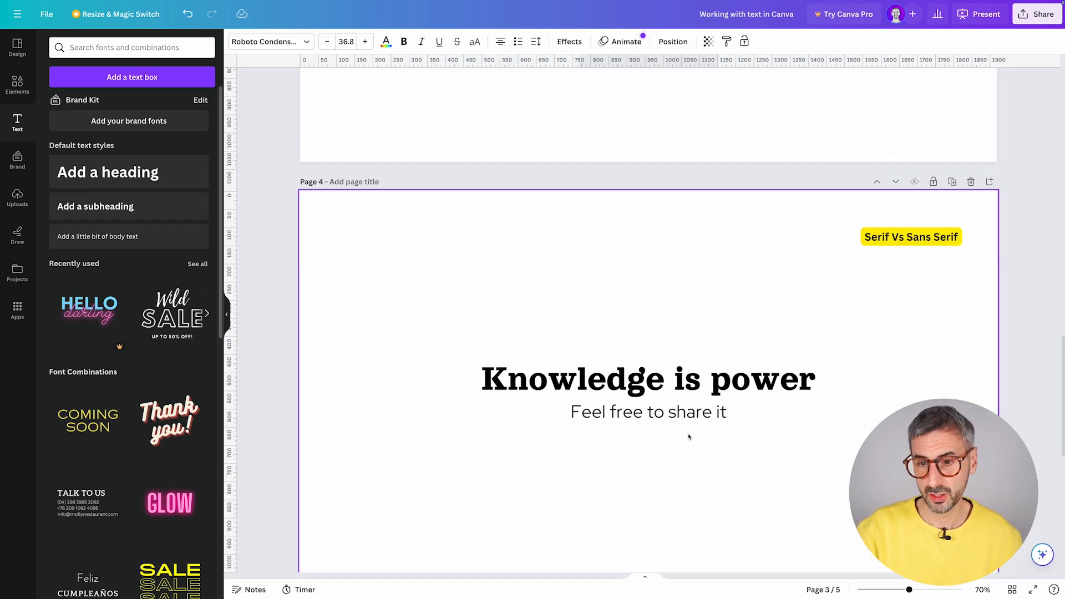
pyautogui.click(708, 391)
pyautogui.click(712, 414)
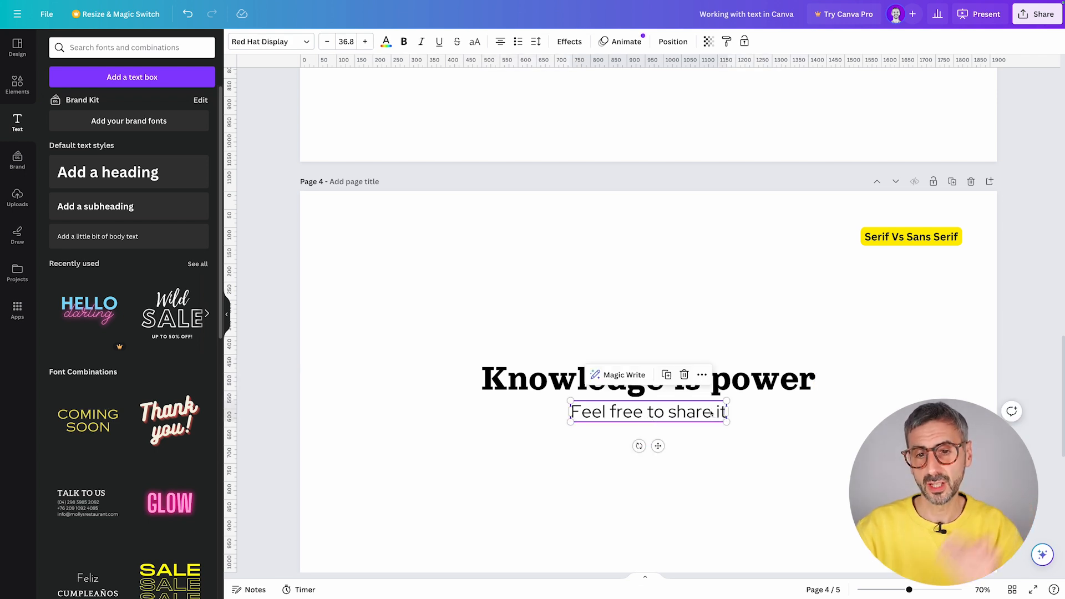
pyautogui.click(723, 459)
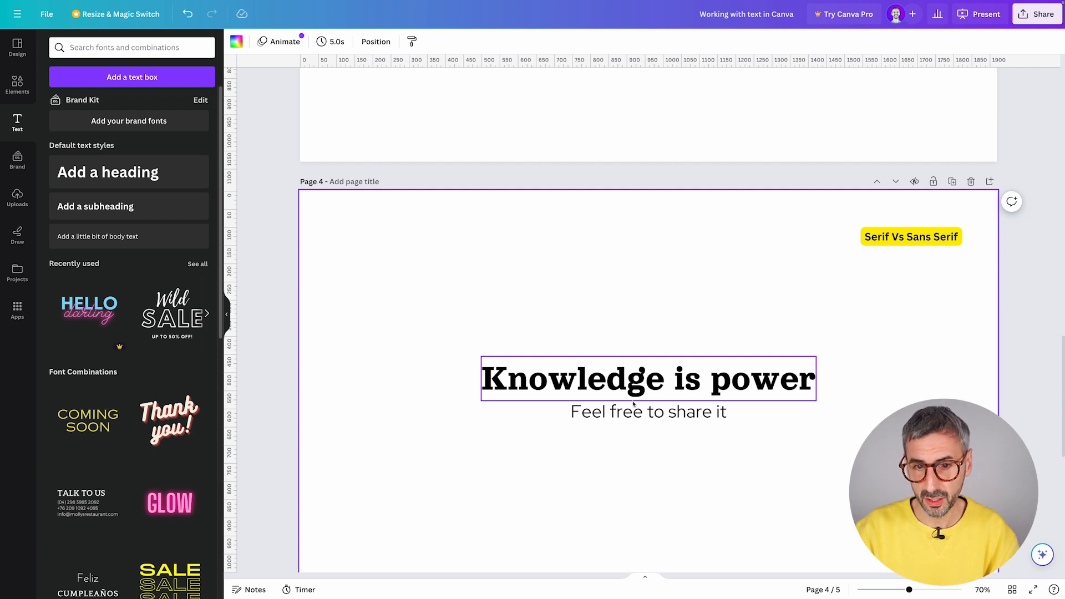
pyautogui.click(587, 416)
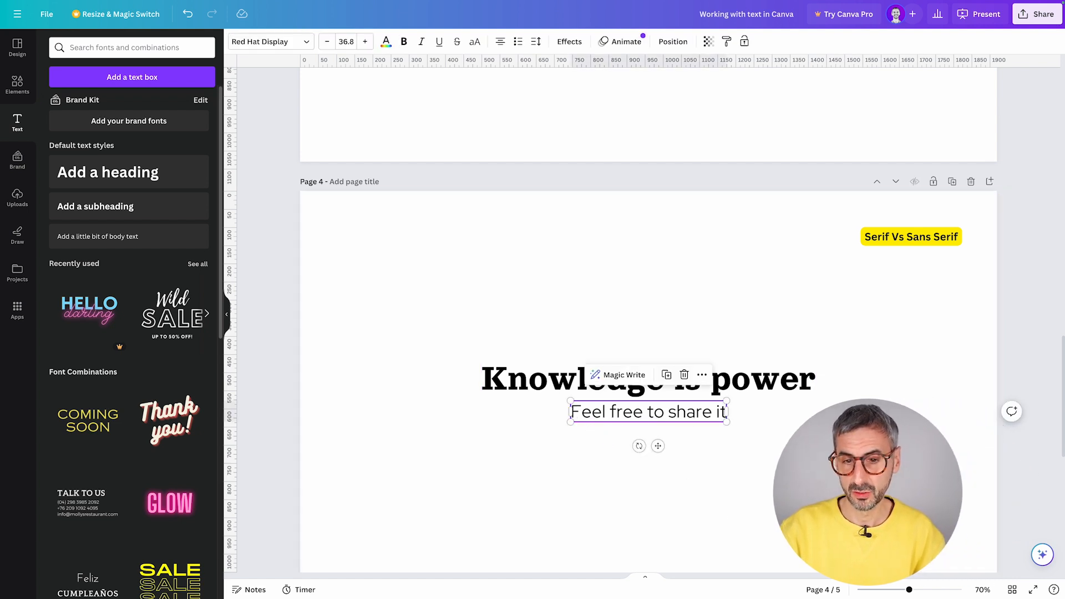
pyautogui.scroll(5, 606, 423)
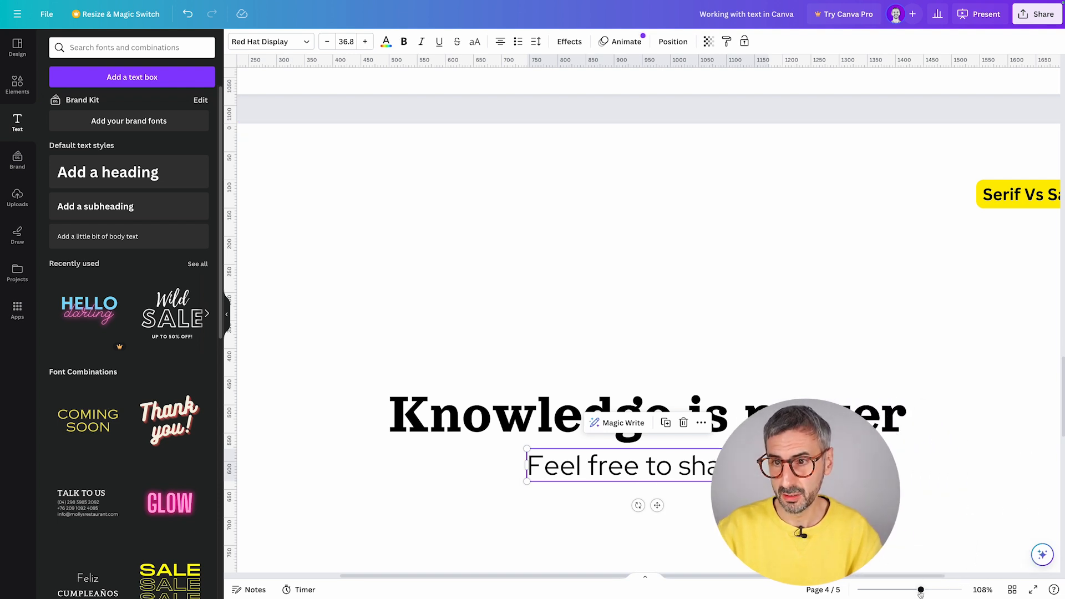
pyautogui.moveTo(920, 590); pyautogui.dragTo(908, 592)
# Step: Examine the fonts of the heading and subtext on the "Display/fun Vs Serious" page
pyautogui.scroll(-1, 677, 345)
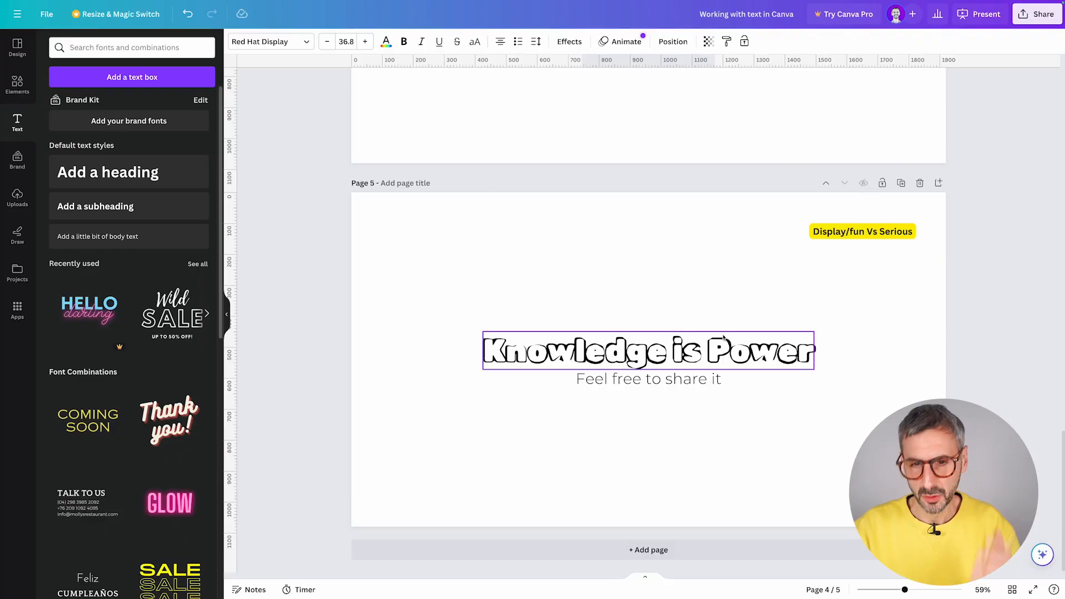
pyautogui.click(762, 358)
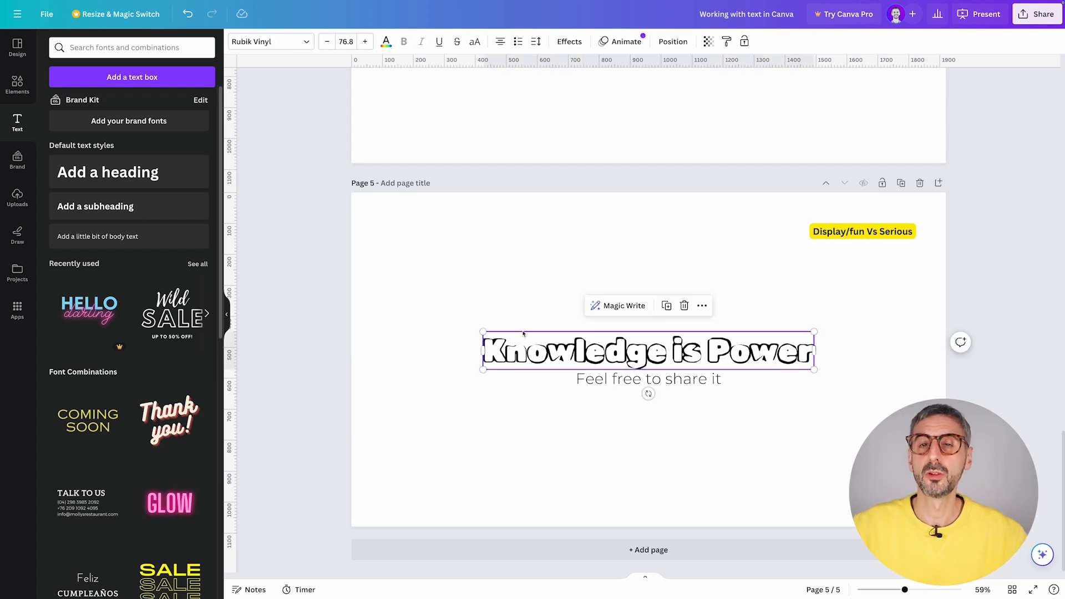
pyautogui.click(551, 384)
pyautogui.click(779, 365)
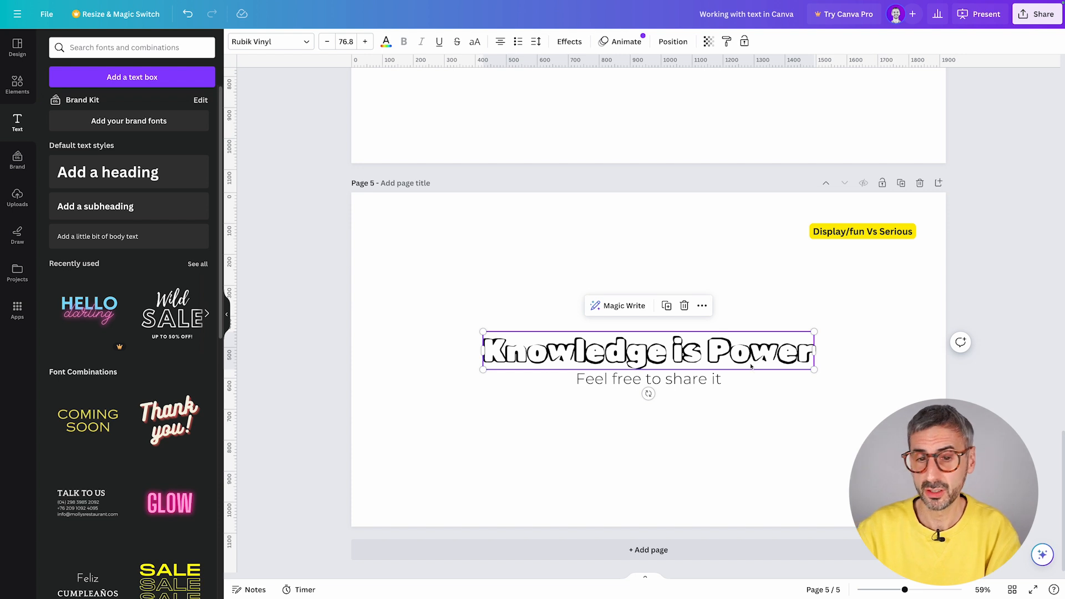
pyautogui.click(741, 427)
pyautogui.click(713, 381)
pyautogui.click(717, 419)
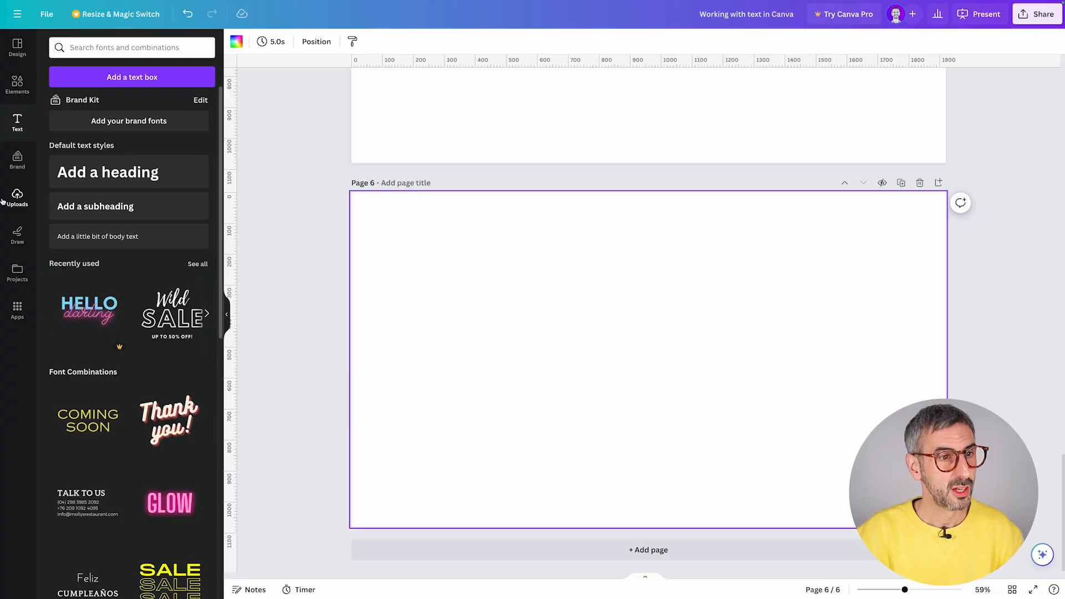
# Step: Browse the ready-made font combinations in the text library, checking which ones are marked as Pro
pyautogui.click(18, 121)
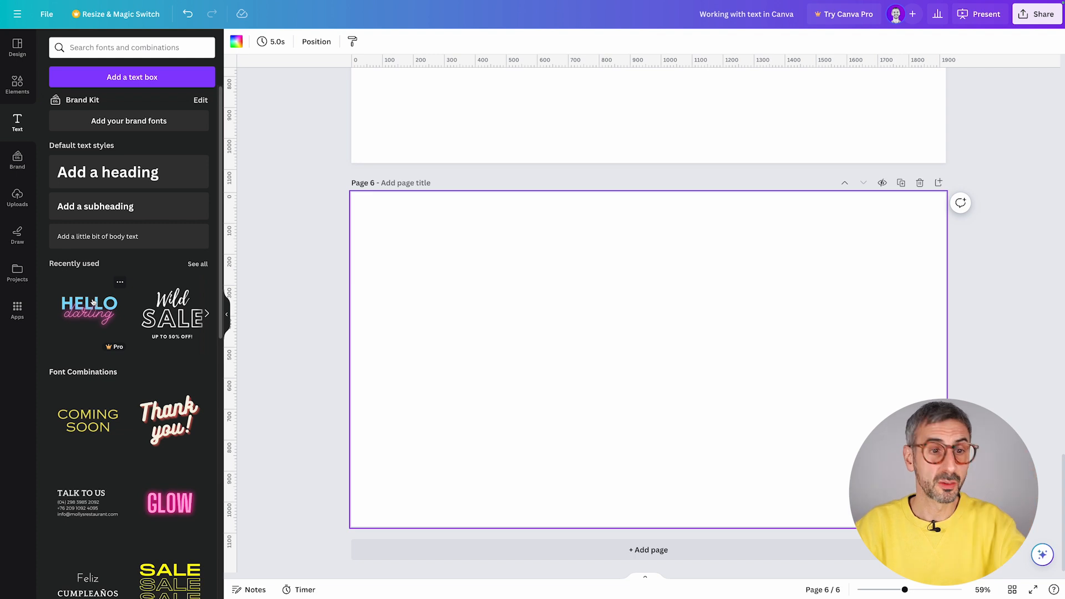
pyautogui.scroll(-2, 100, 309)
pyautogui.scroll(-2, 111, 311)
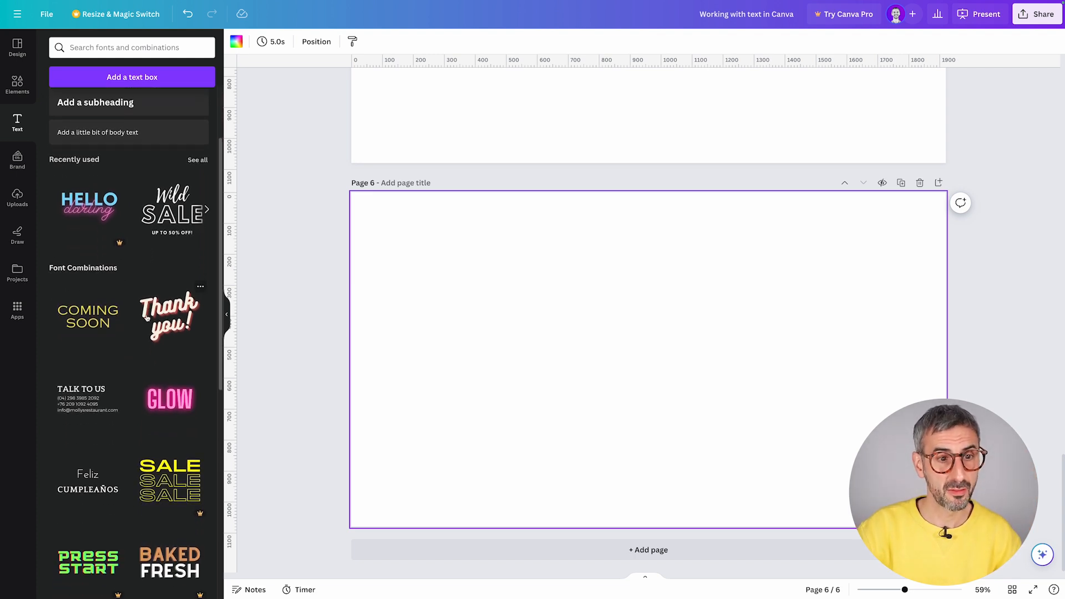
pyautogui.scroll(-2, 136, 318)
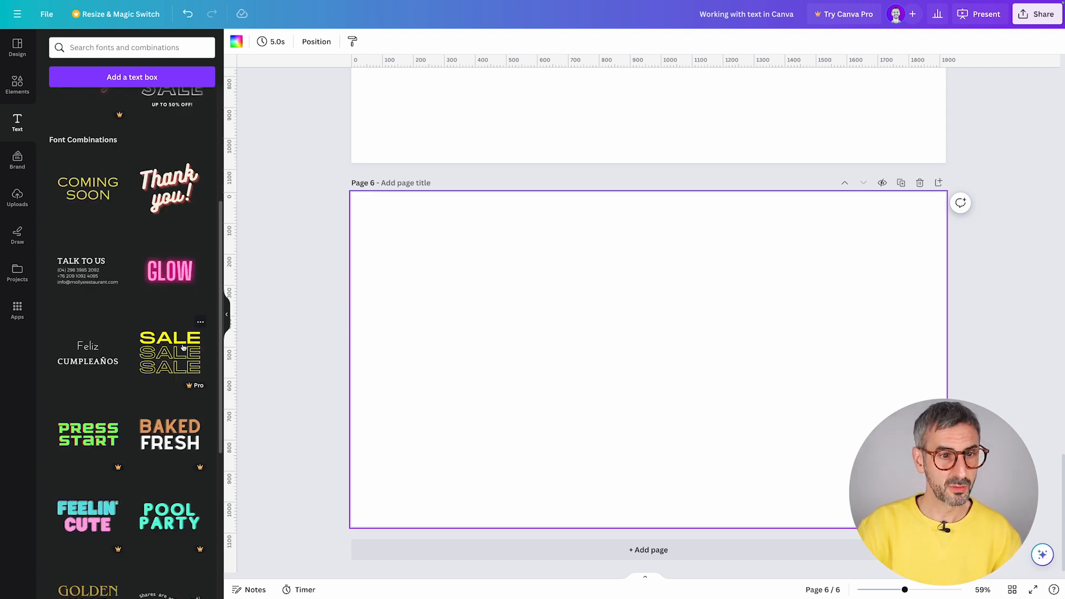
pyautogui.scroll(-1, 107, 172)
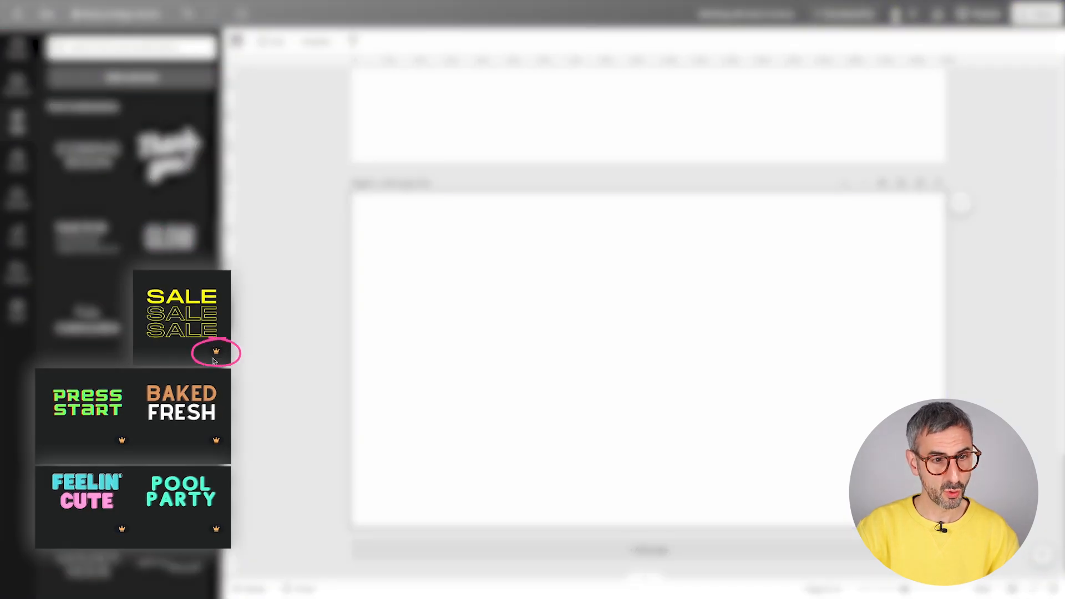
pyautogui.scroll(-3, 162, 350)
pyautogui.scroll(-15, 162, 351)
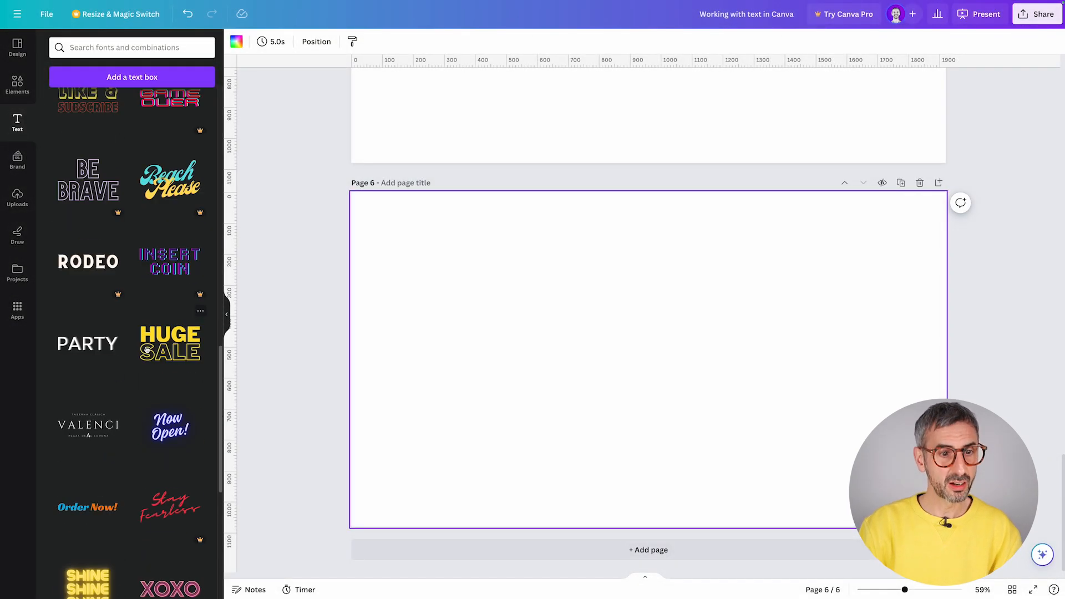
pyautogui.scroll(-8, 146, 353)
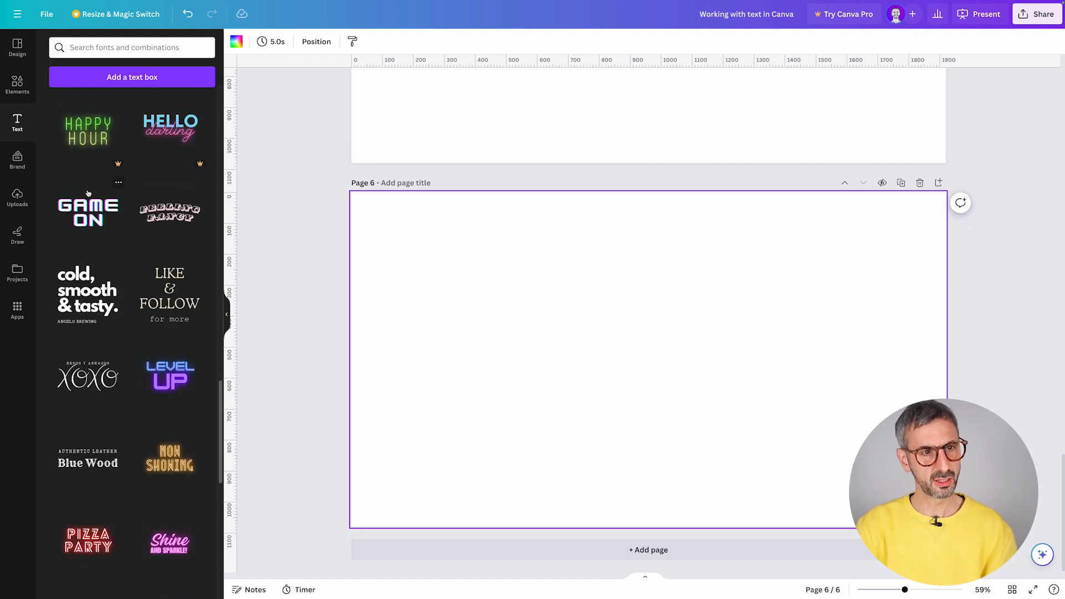
pyautogui.scroll(2, 88, 206)
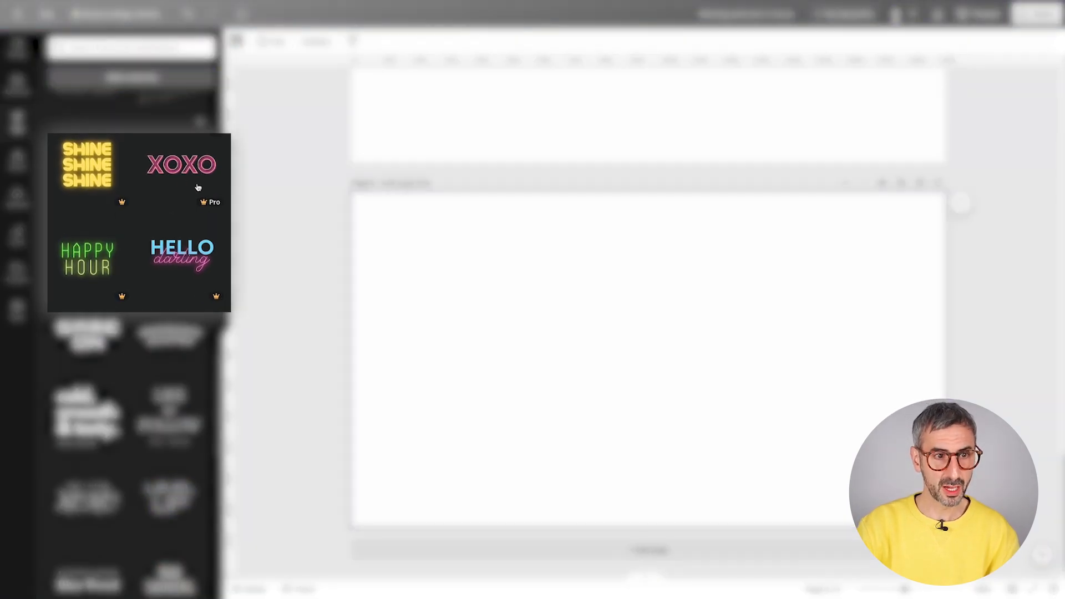
pyautogui.scroll(-3, 75, 289)
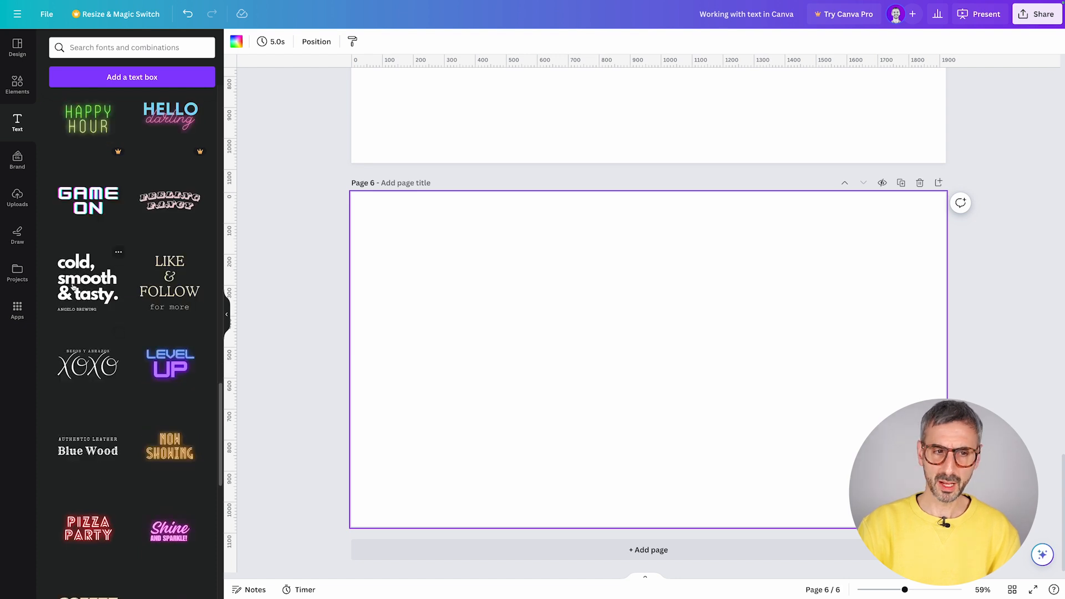
# Step: Add the "cold, smooth & tasty." combination to the left half of page 6 and "Authentic Leather Blue Wood" to the upper right
pyautogui.click(75, 289)
pyautogui.moveTo(561, 303); pyautogui.dragTo(421, 284)
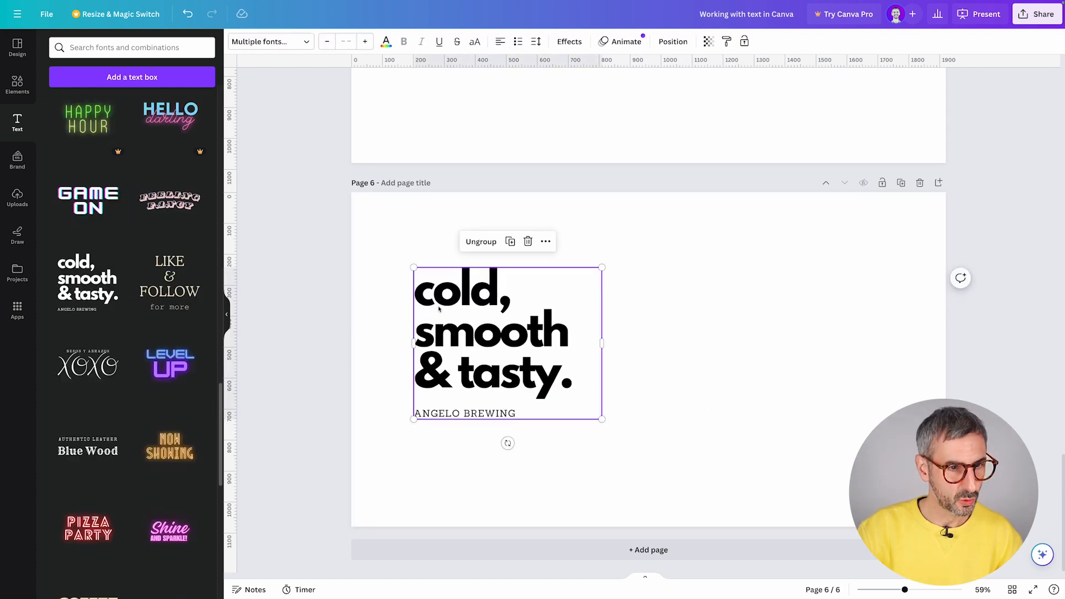
pyautogui.scroll(-1, 49, 258)
pyautogui.click(87, 411)
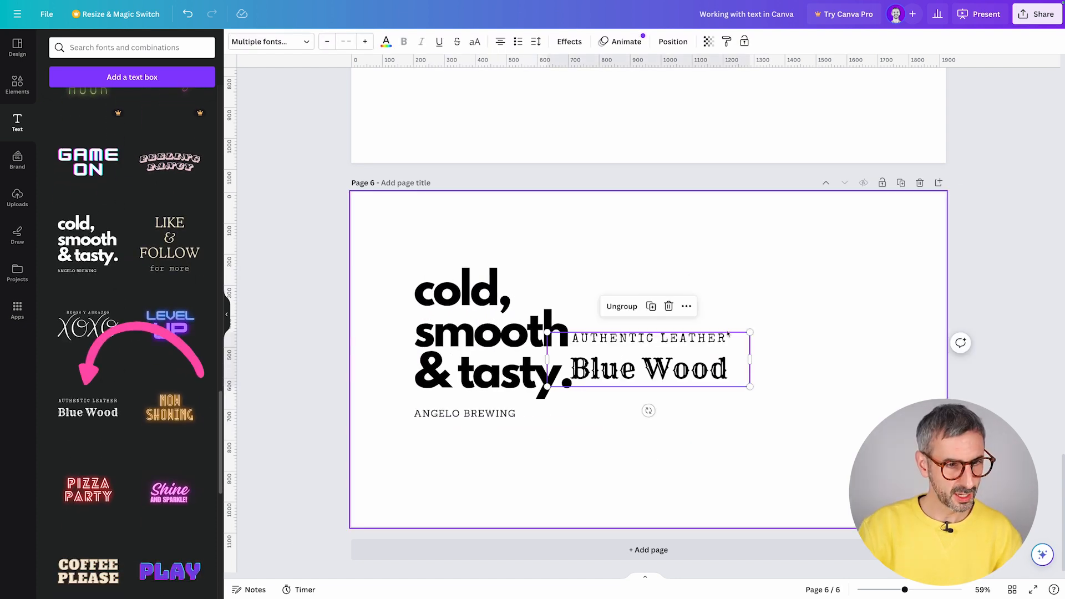
pyautogui.moveTo(660, 360); pyautogui.dragTo(738, 292)
# Step: Place the "welcome little one!" font combination below "Blue Wood" on page 6 and select each combination to compare their fonts
pyautogui.scroll(-6, 130, 333)
pyautogui.moveTo(170, 471)
pyautogui.mouseDown()
pyautogui.moveTo(499, 356)
pyautogui.moveTo(778, 409)
pyautogui.mouseUp()
pyautogui.click(488, 336)
pyautogui.click(710, 303)
pyautogui.click(721, 383)
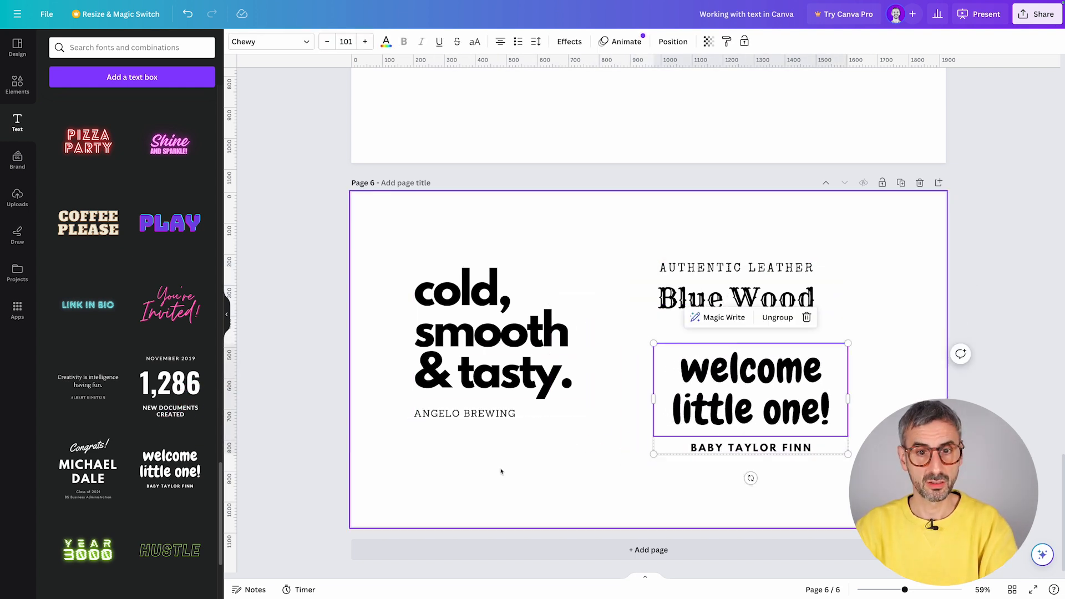
# Step: Ungroup the "cold, smooth & tasty." combination on page 6 and select its heading and its subtext separately
pyautogui.click(456, 355)
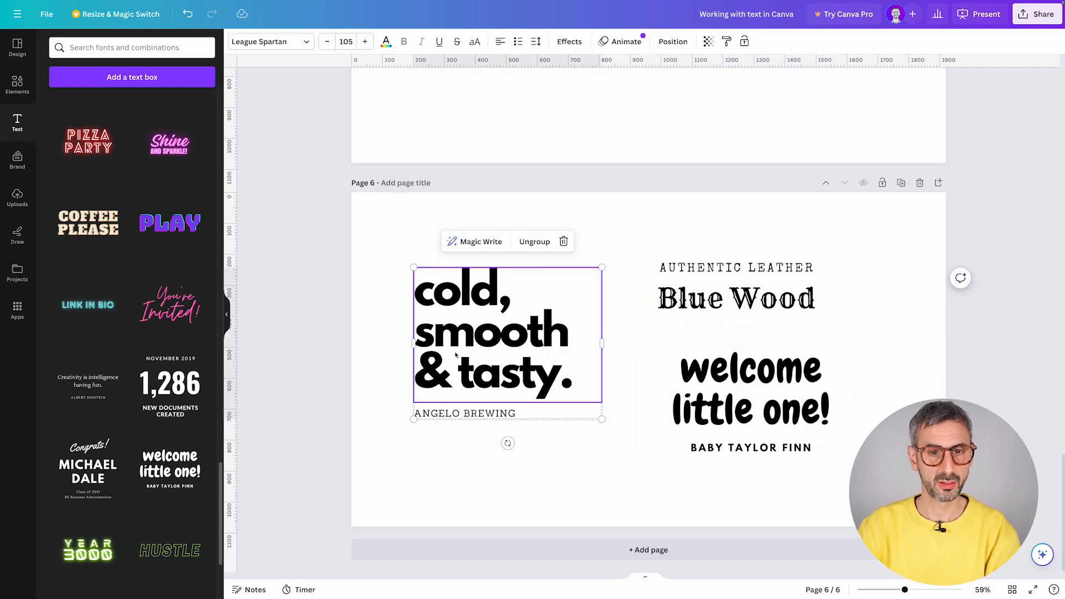
pyautogui.click(535, 241)
pyautogui.click(465, 430)
pyautogui.click(471, 383)
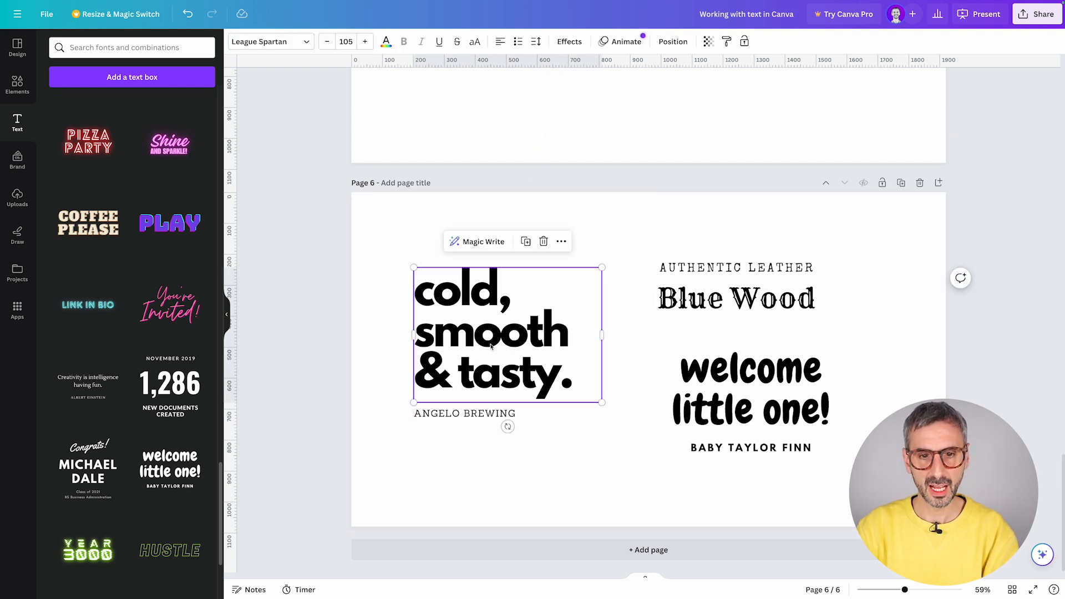
pyautogui.click(465, 413)
# Step: Ungroup the "Authentic Leather Blue Wood" combination, select each of its lines separately, and select the "welcome little one!" heading
pyautogui.click(755, 288)
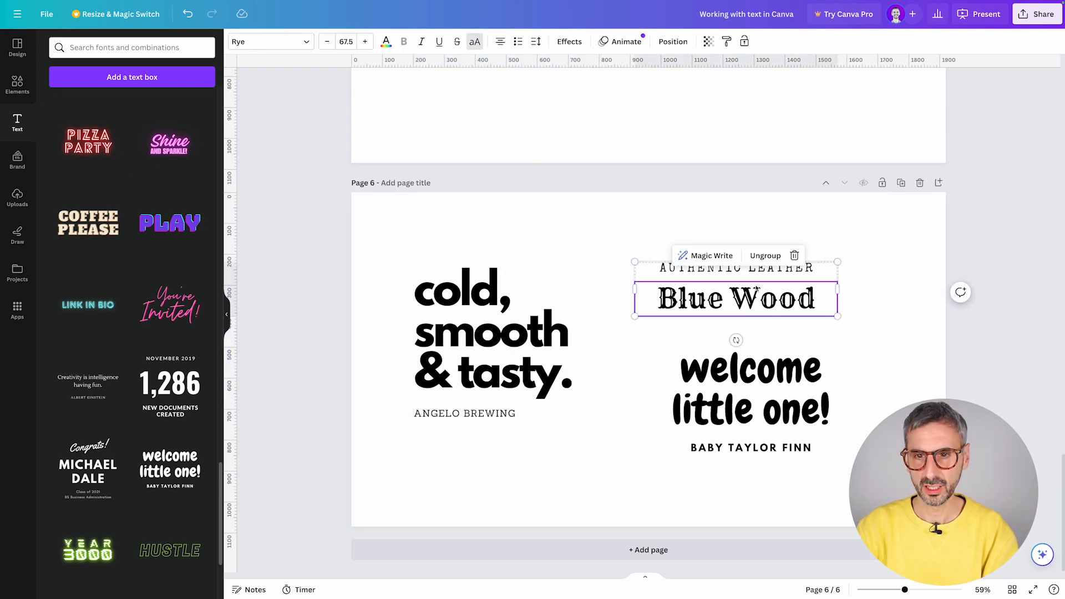
pyautogui.click(766, 255)
pyautogui.click(824, 268)
pyautogui.click(768, 269)
pyautogui.click(746, 300)
pyautogui.click(823, 350)
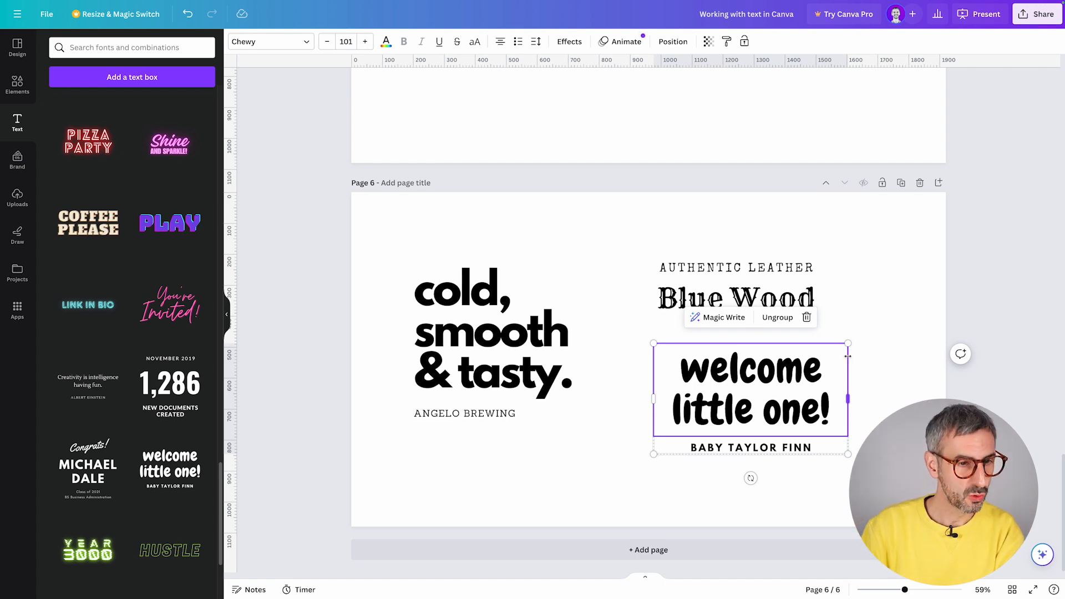
# Step: Browse more of the ready-made font combinations in the text library
pyautogui.scroll(-5, 158, 473)
pyautogui.scroll(-10, 158, 473)
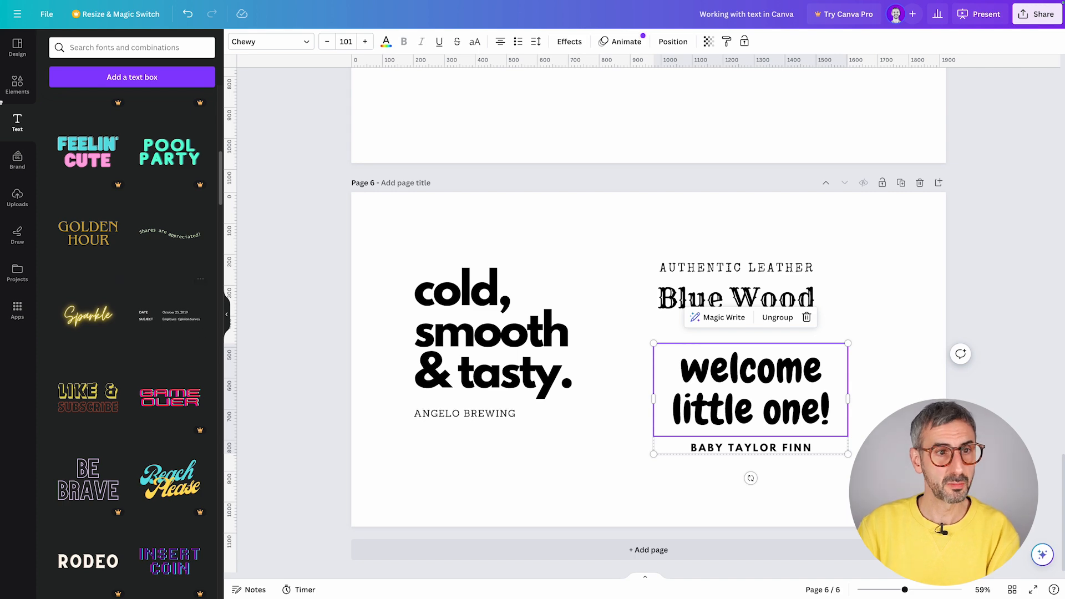
pyautogui.click(17, 121)
pyautogui.scroll(-2, 105, 269)
pyautogui.scroll(-15, 105, 268)
pyautogui.scroll(-10, 106, 396)
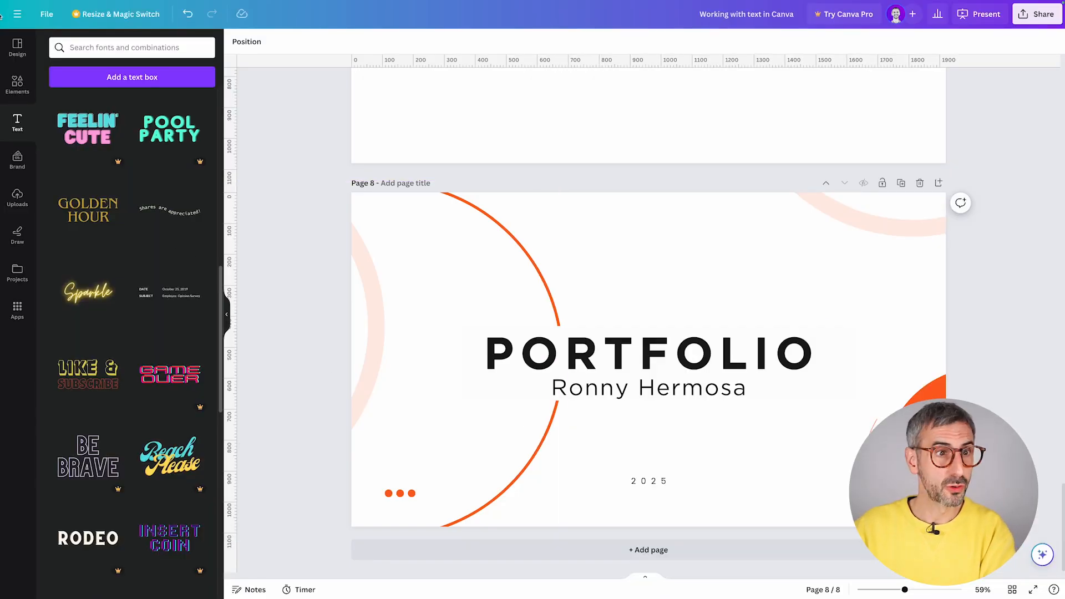
# Step: Look through the design styles, covering combinations, colour palettes and font sets, and browse the full list of font sets
pyautogui.click(18, 49)
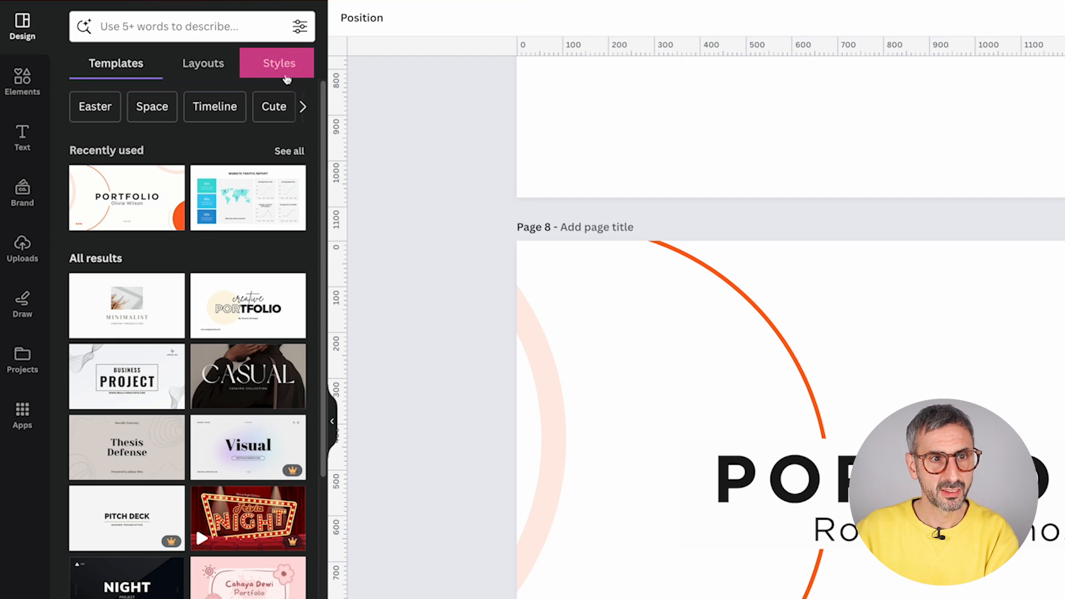
pyautogui.click(283, 65)
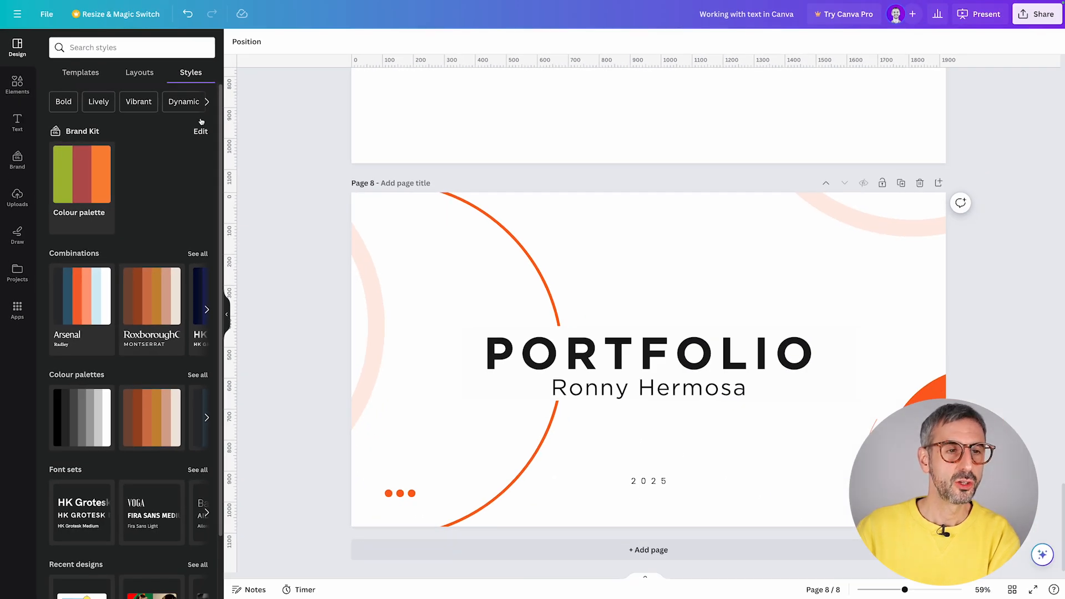
pyautogui.scroll(-1, 157, 147)
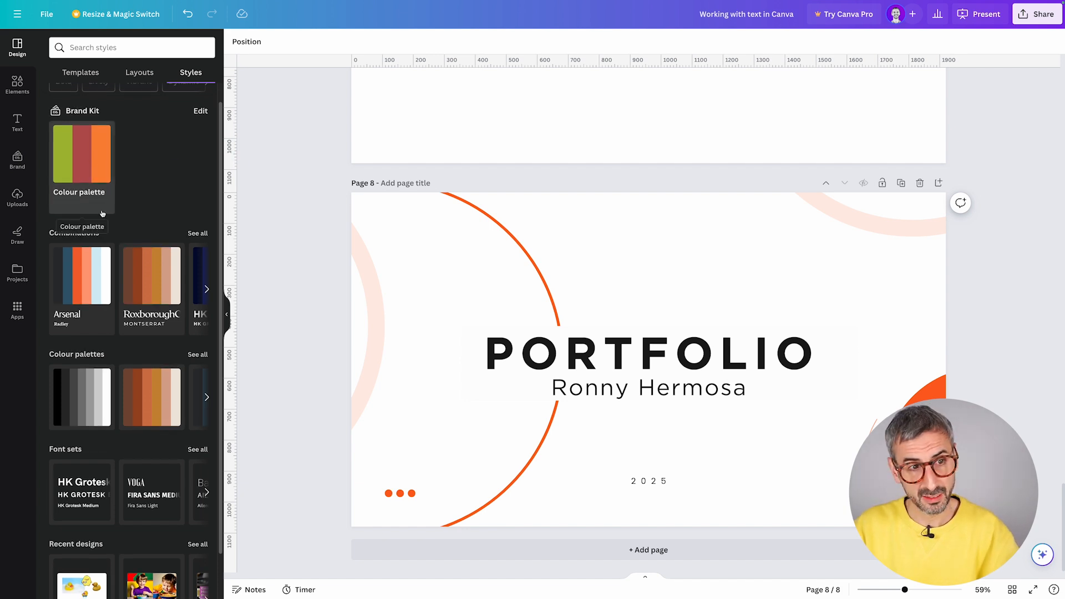
pyautogui.scroll(-1, 80, 238)
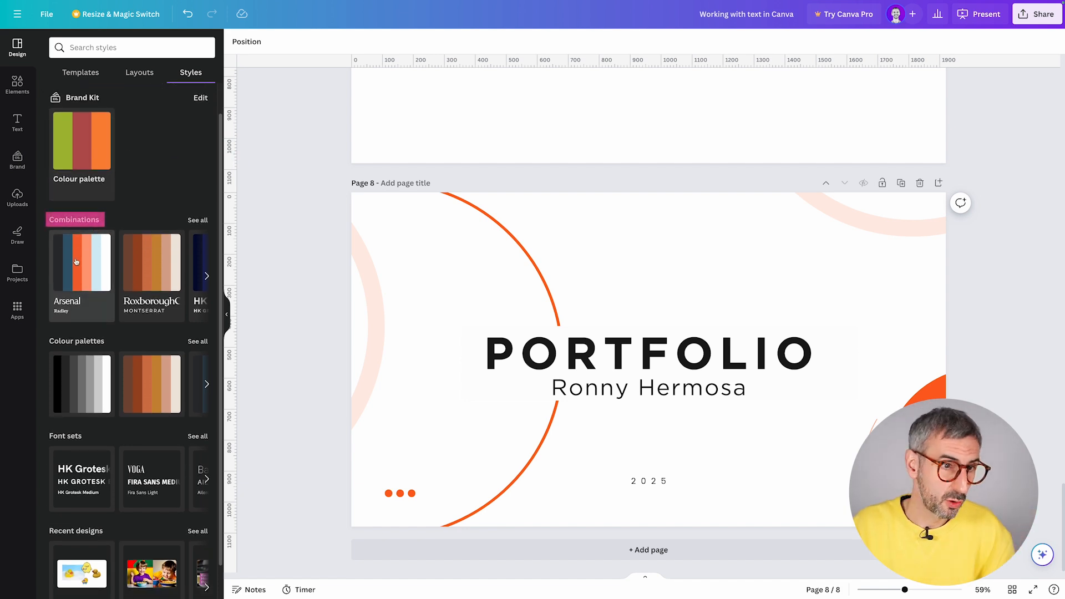
pyautogui.scroll(-2, 94, 344)
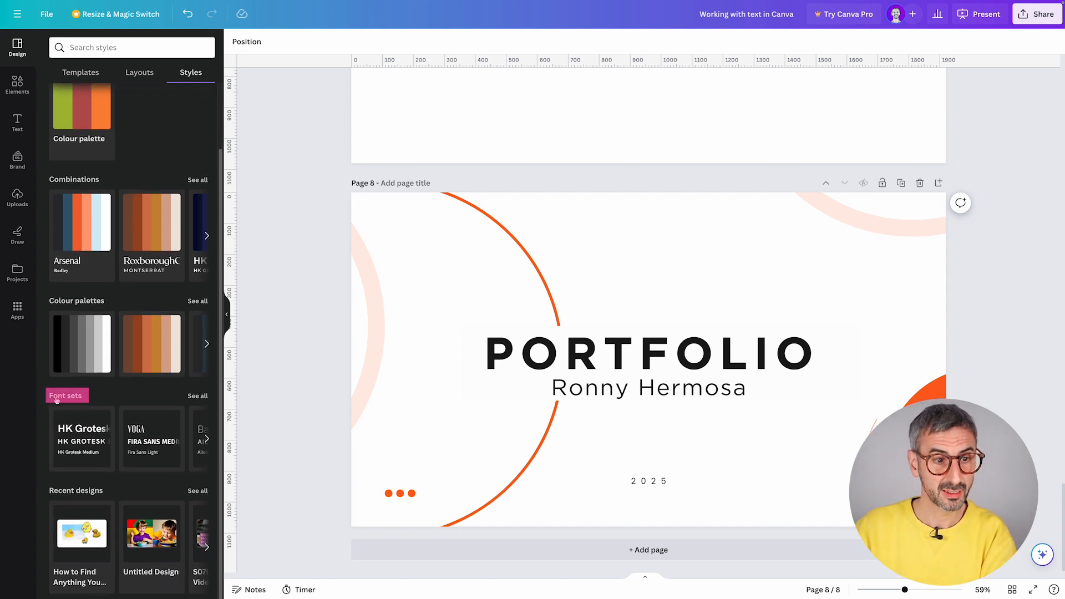
pyautogui.click(200, 395)
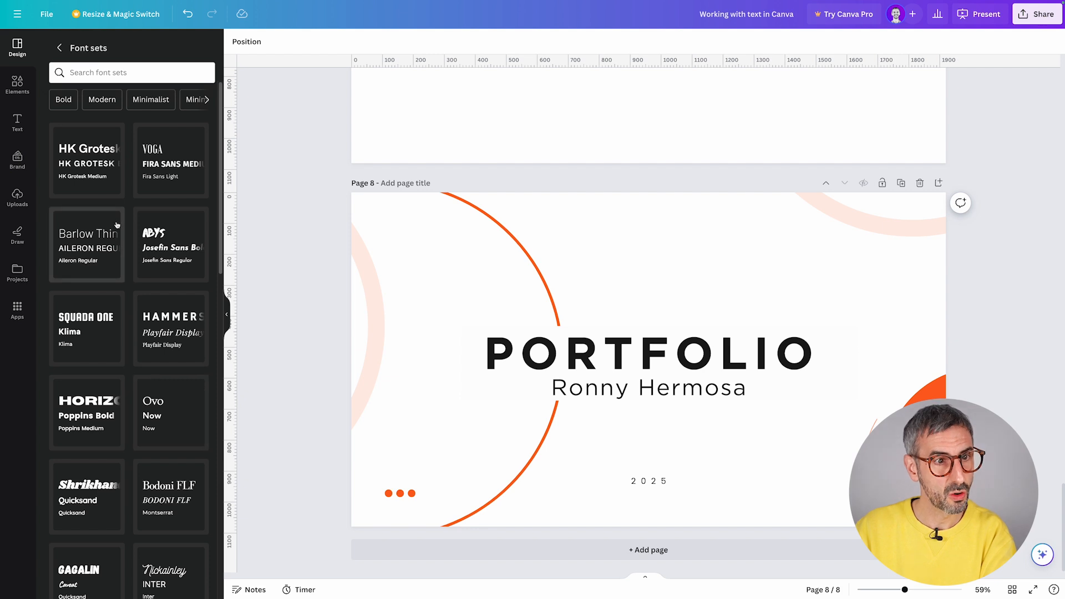
pyautogui.scroll(-6, 118, 229)
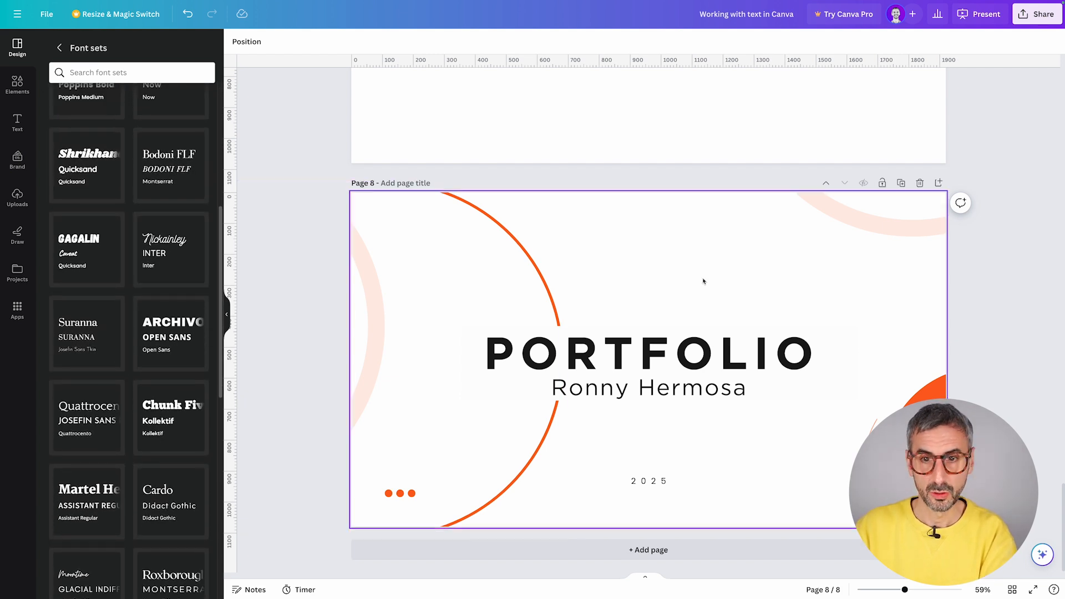
# Step: Apply the Chunk Five and Kollektif font set to the portfolio cover on page 8 and check the fonts of its title and subtitle
pyautogui.click(734, 275)
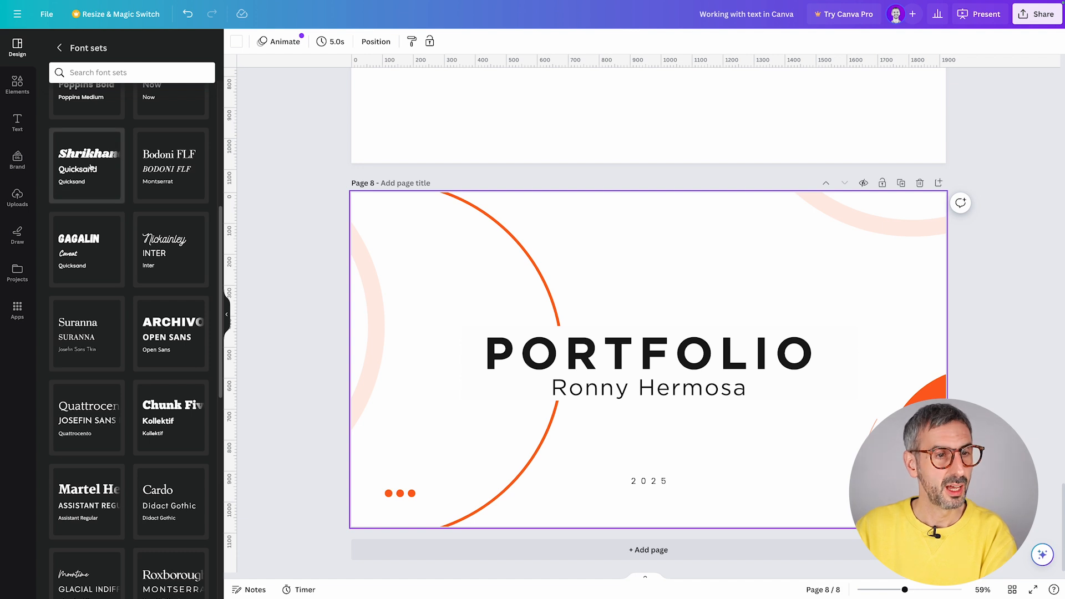
pyautogui.scroll(-2, 103, 333)
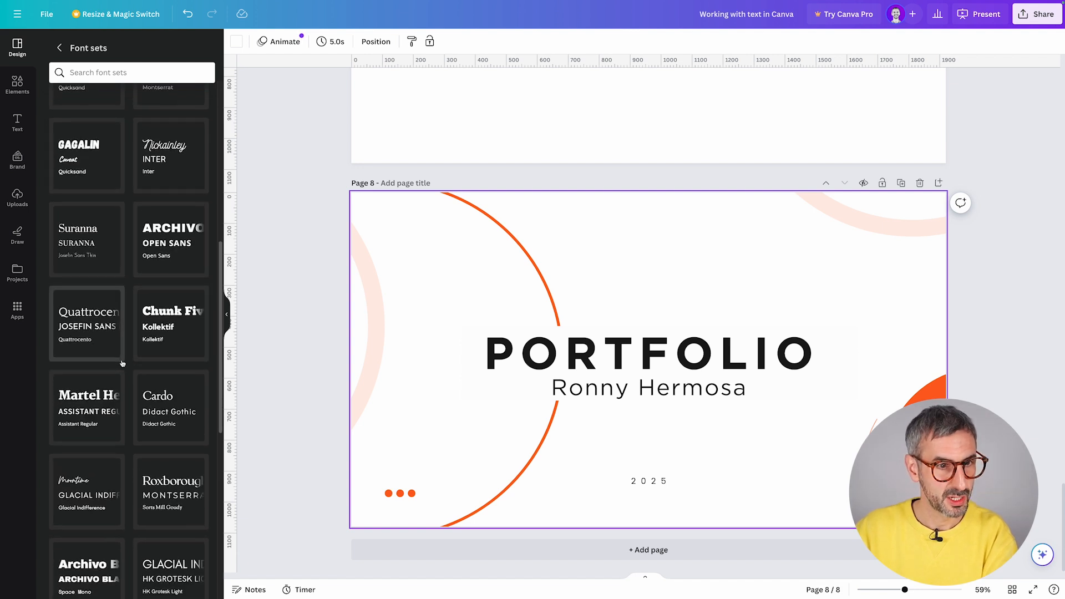
pyautogui.click(159, 321)
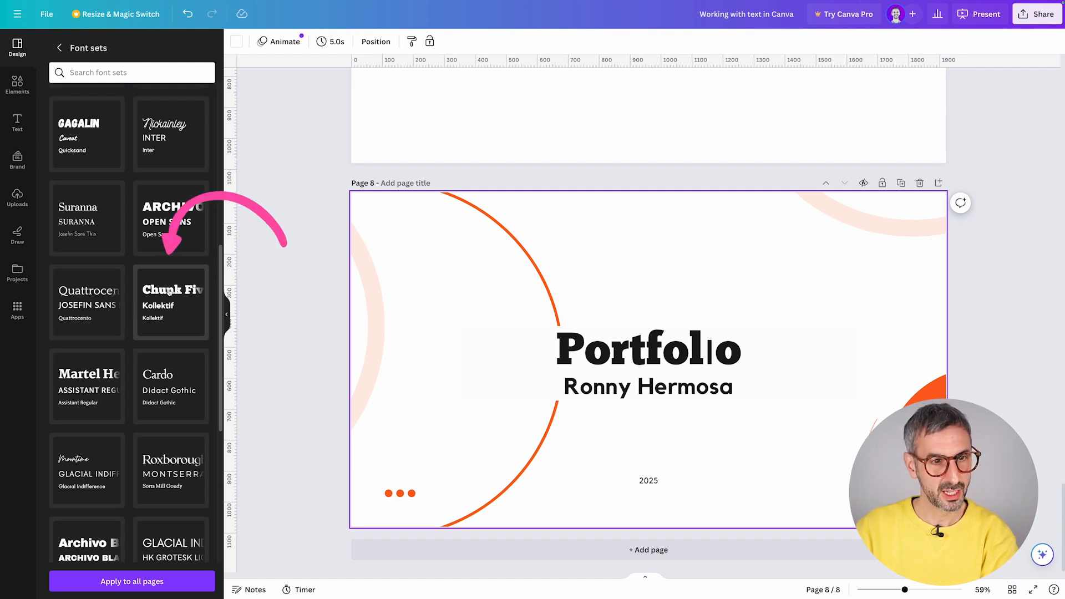
pyautogui.click(590, 357)
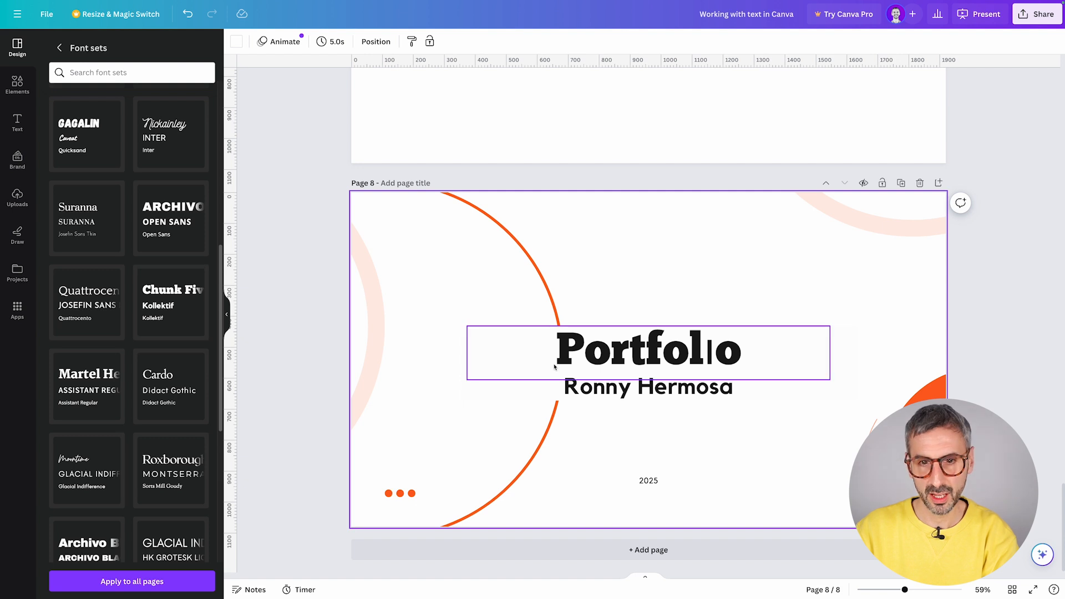
pyautogui.click(644, 387)
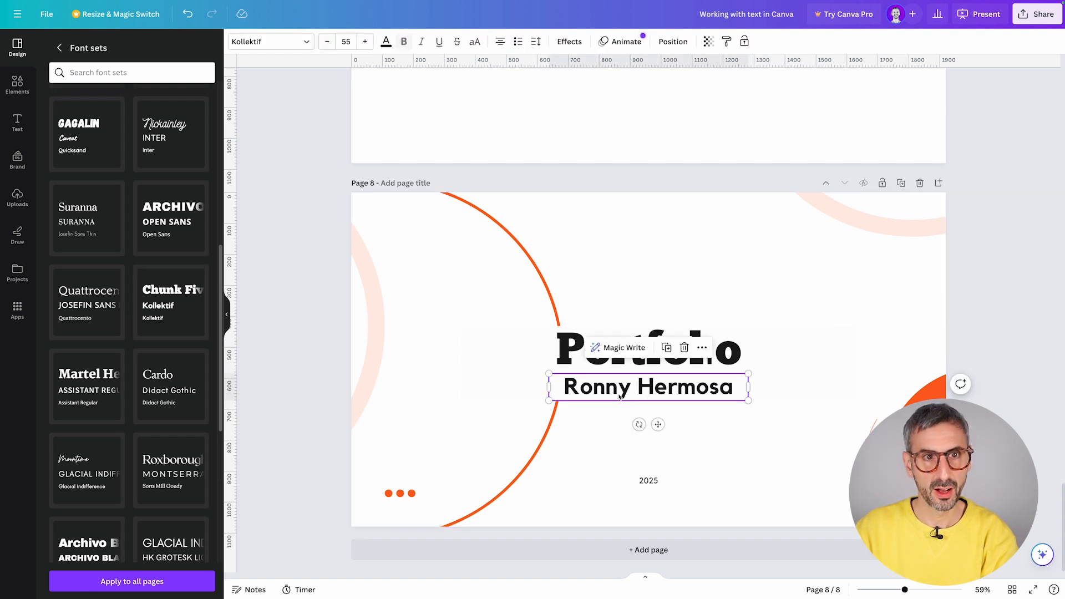